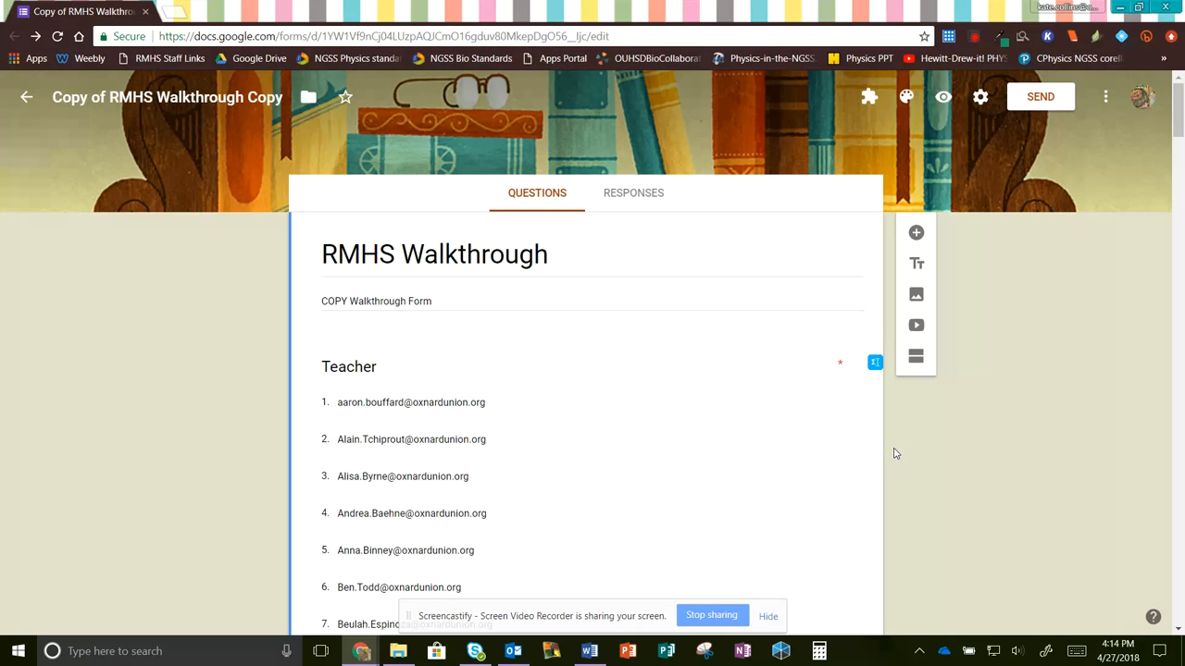
- Search the Add-ons gallery for 'email notifications' to find Email Notifications for Forms
scroll(894, 453, down, 8)
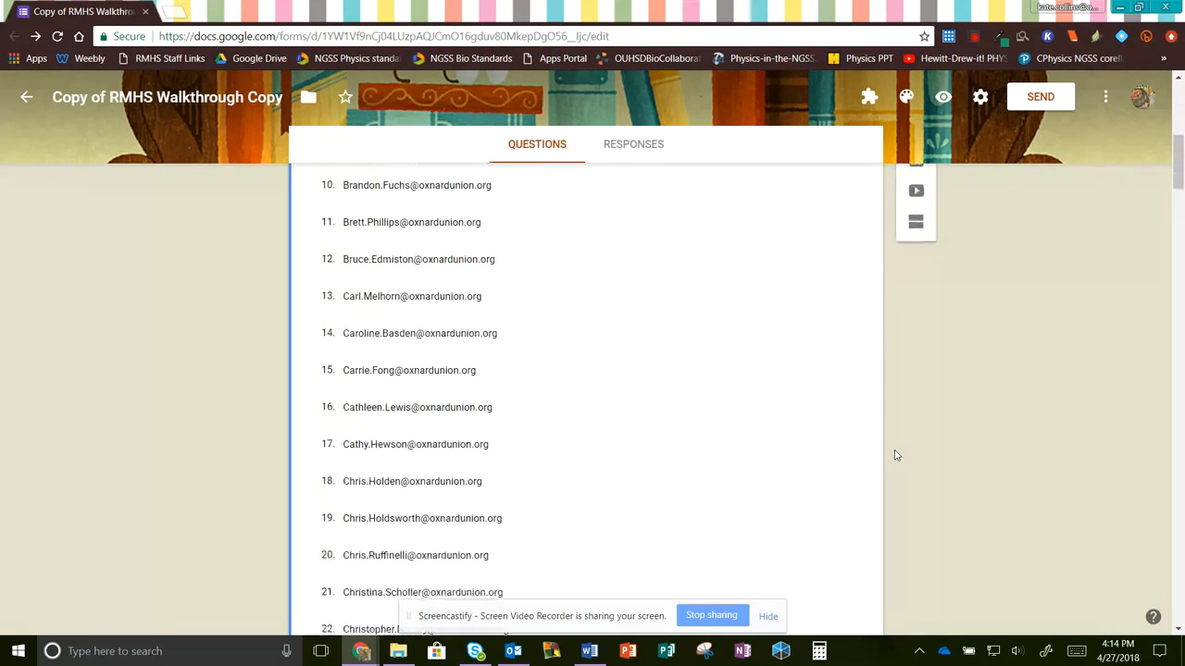
scroll(894, 455, down, 12)
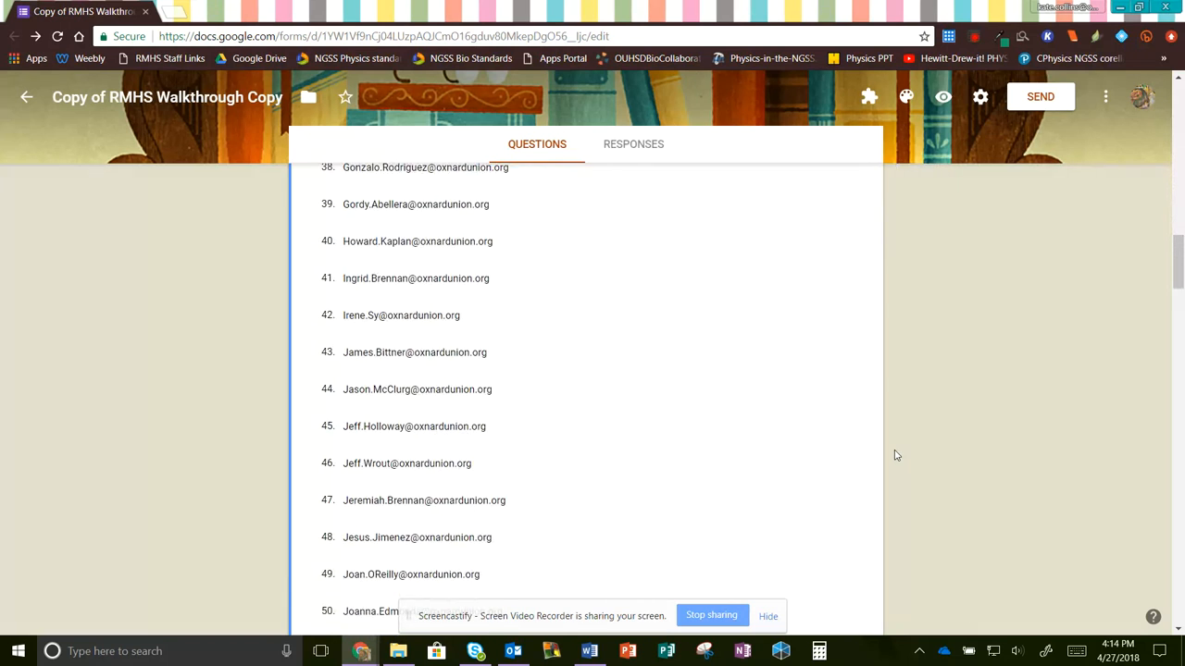
scroll(894, 456, down, 10)
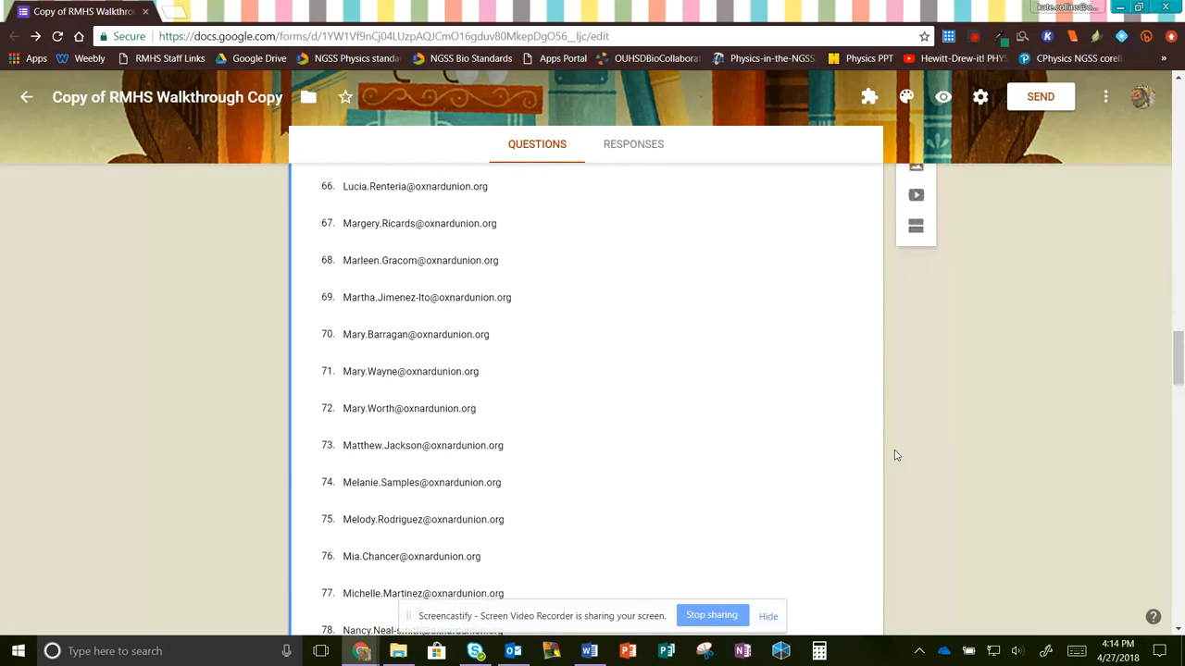
scroll(894, 456, down, 5)
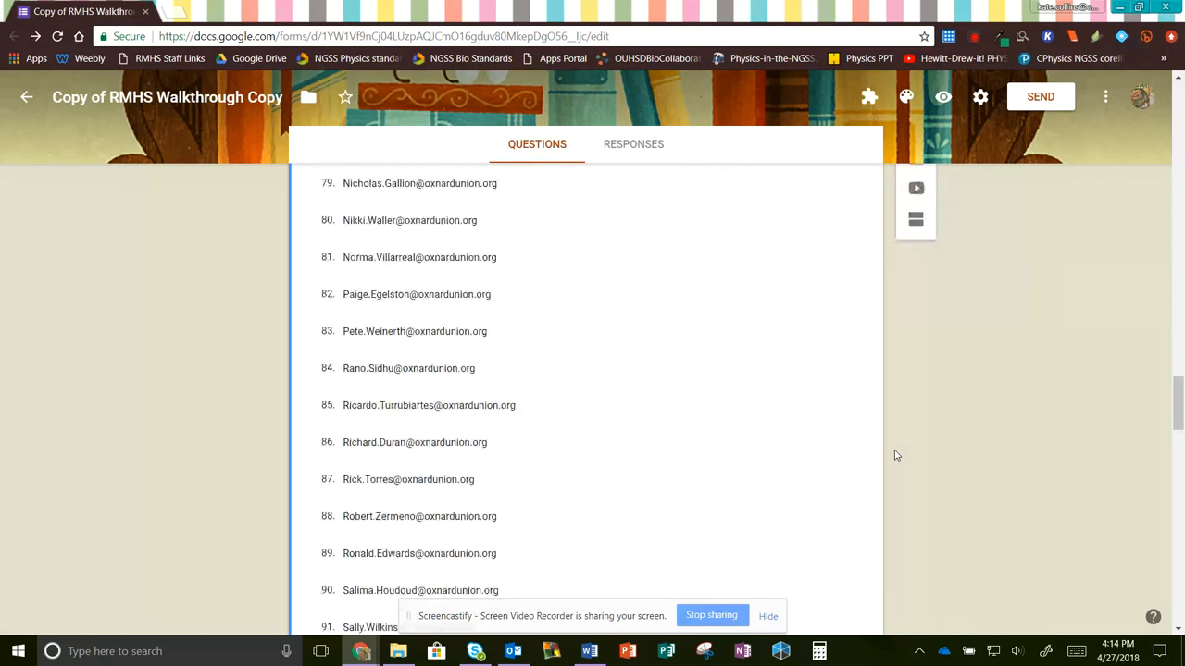
scroll(894, 455, down, 2)
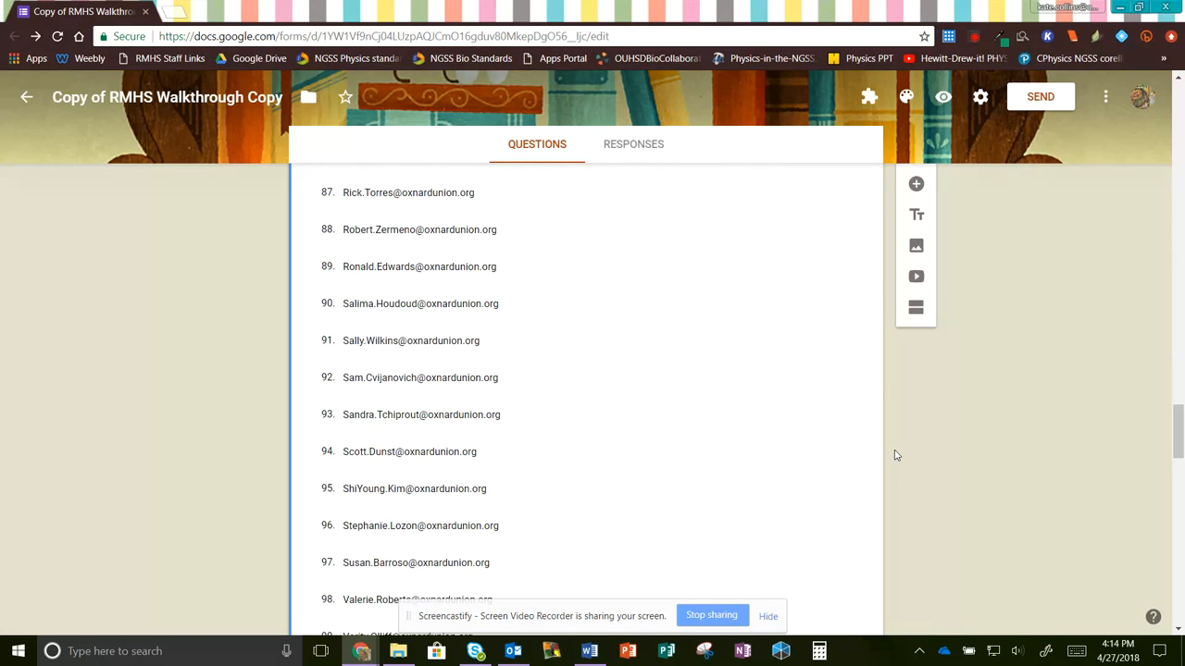
scroll(894, 455, down, 4)
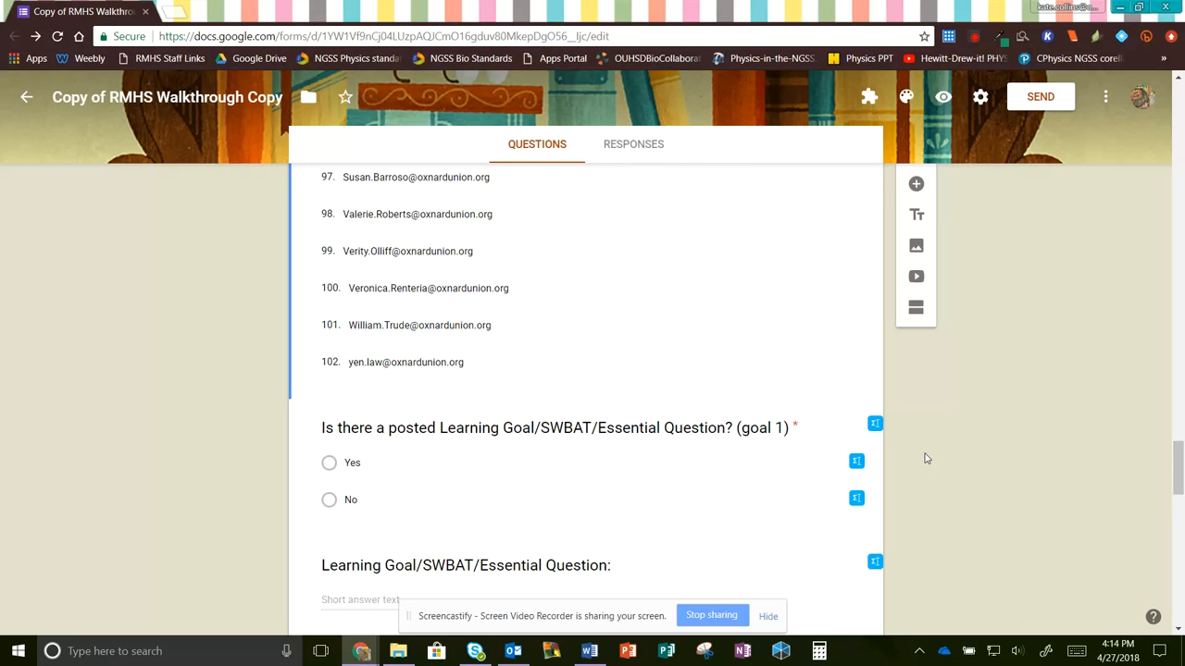
scroll(926, 458, down, 2)
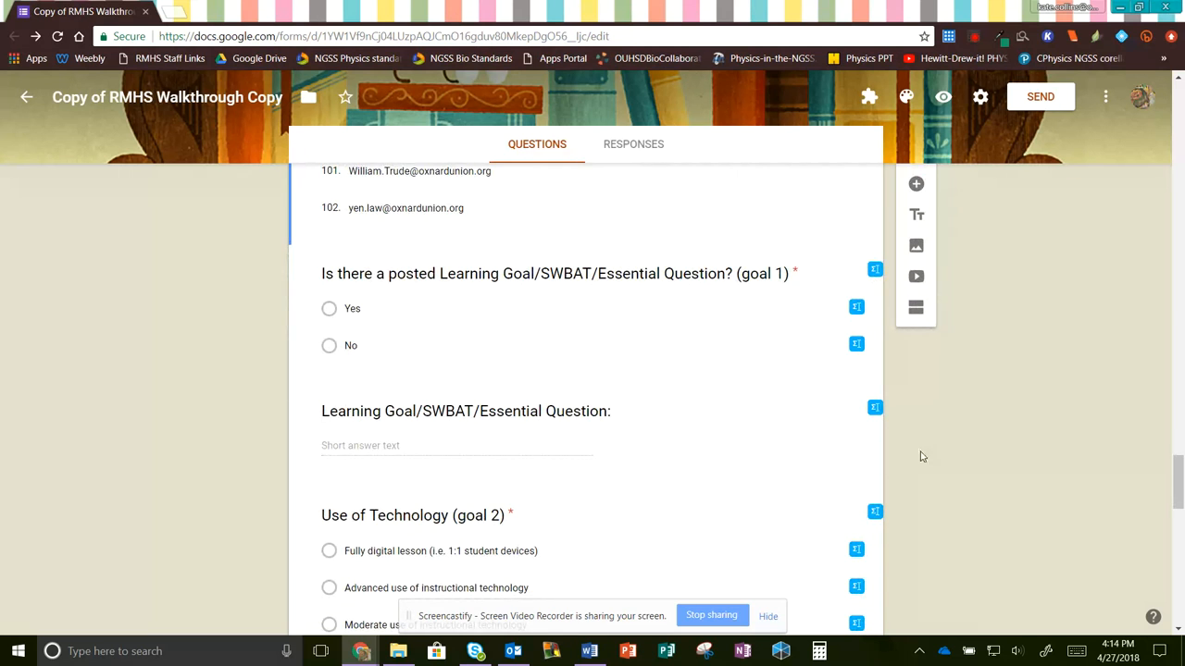
scroll(1007, 426, up, 9)
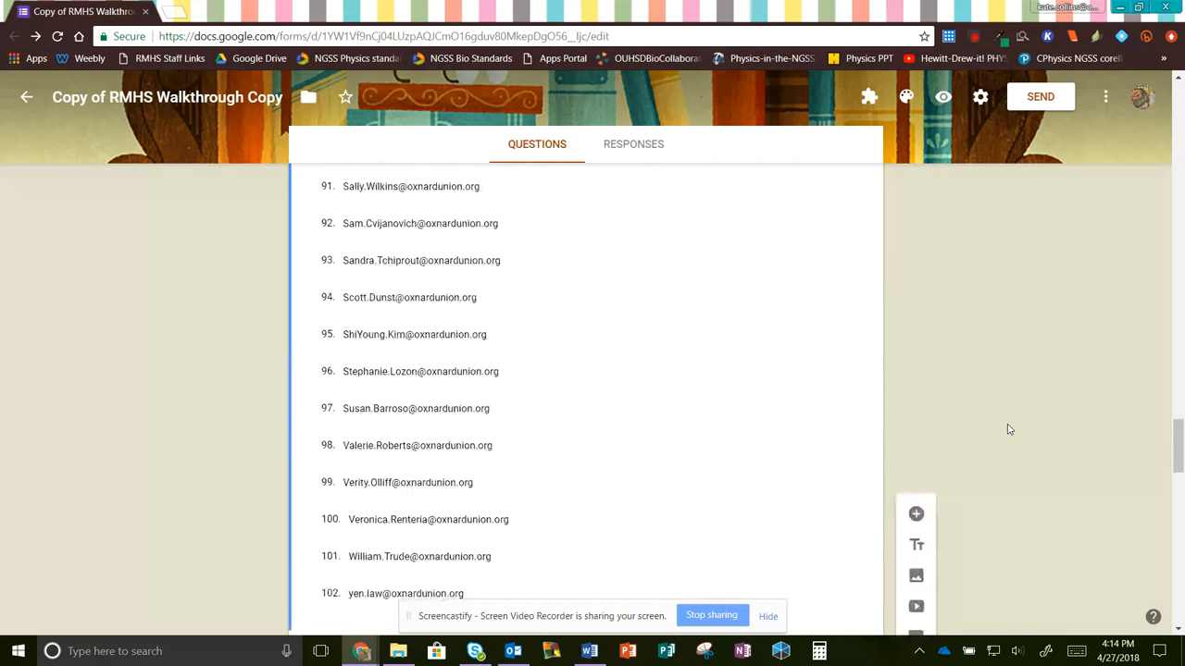
scroll(1009, 429, up, 20)
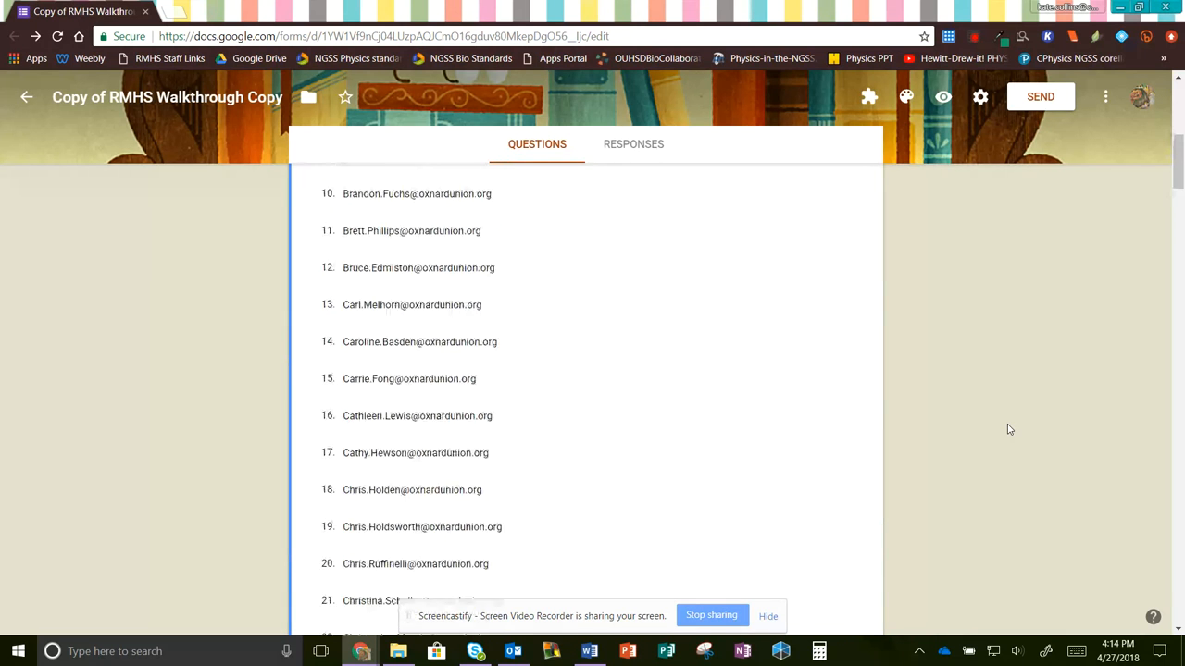
scroll(1009, 429, up, 2)
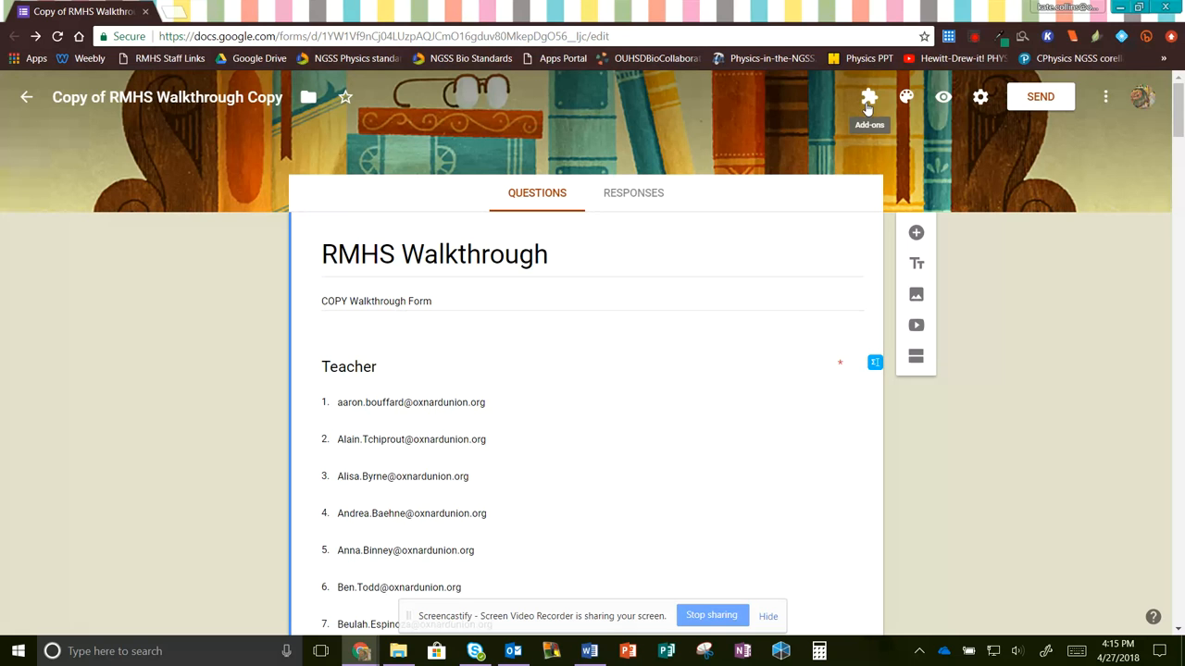
click(1104, 97)
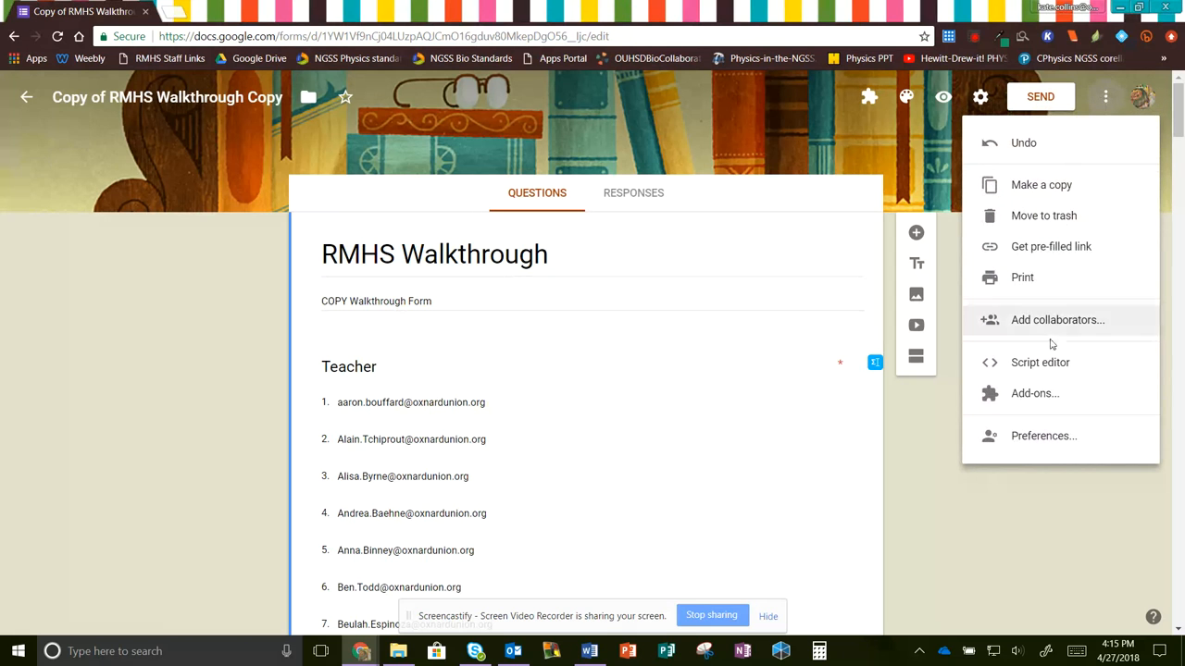
click(1038, 398)
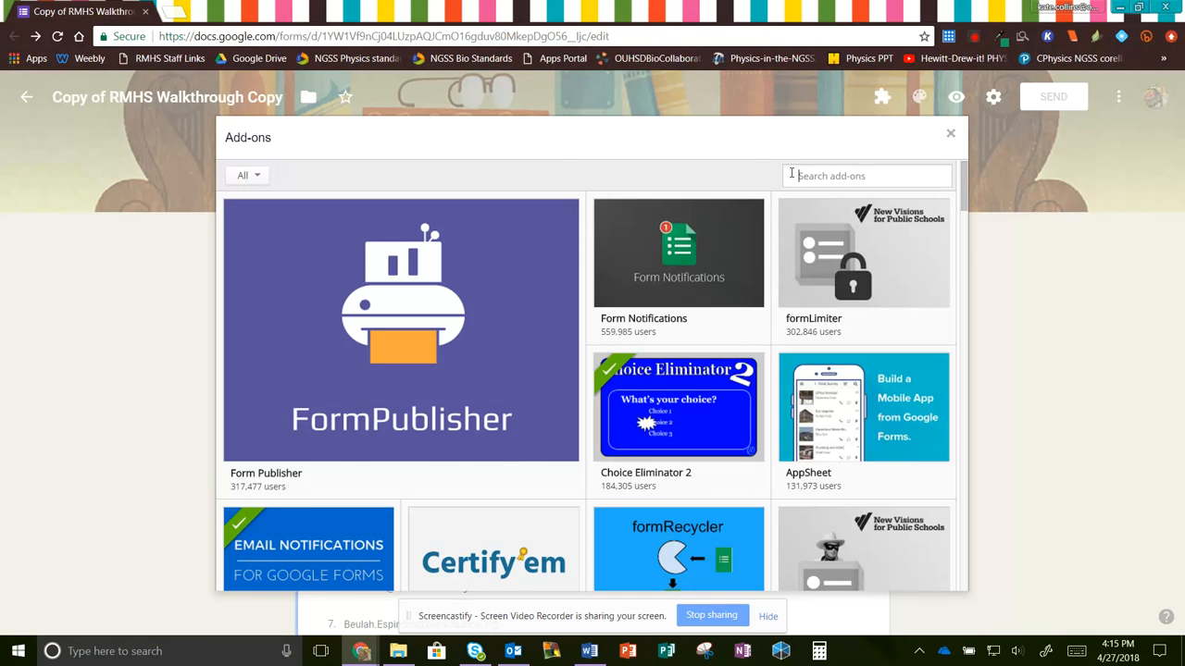
text(email notifications)
key(Return)
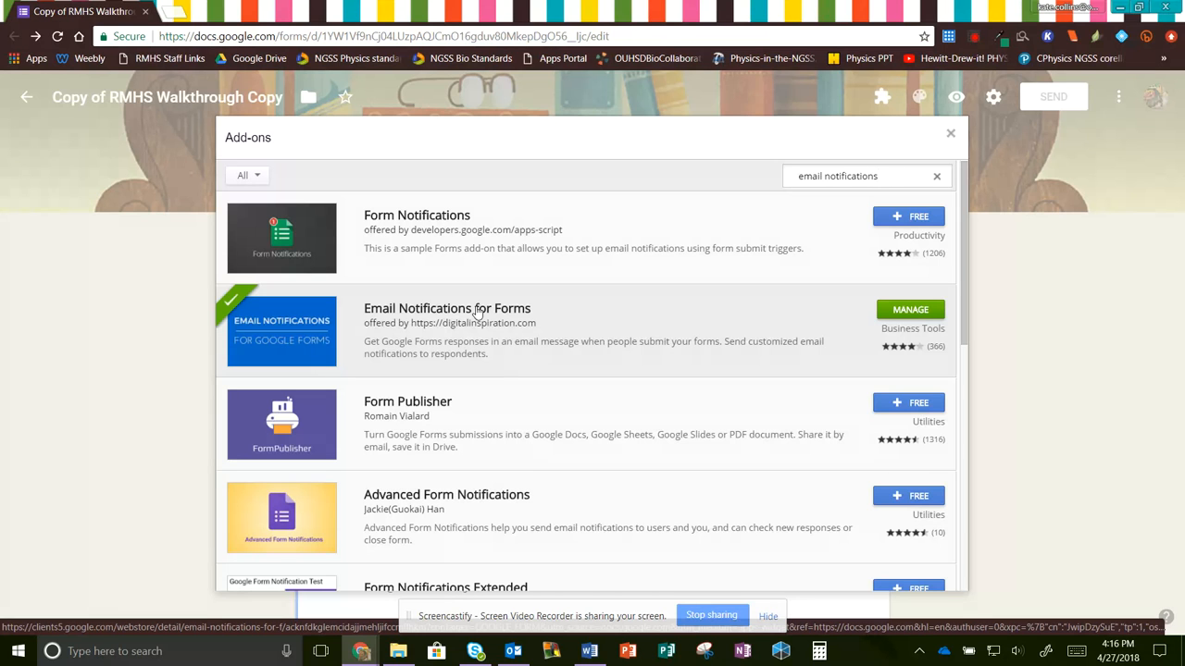
- Read the Email Notifications for Forms overview, then close the Add-ons gallery
click(477, 313)
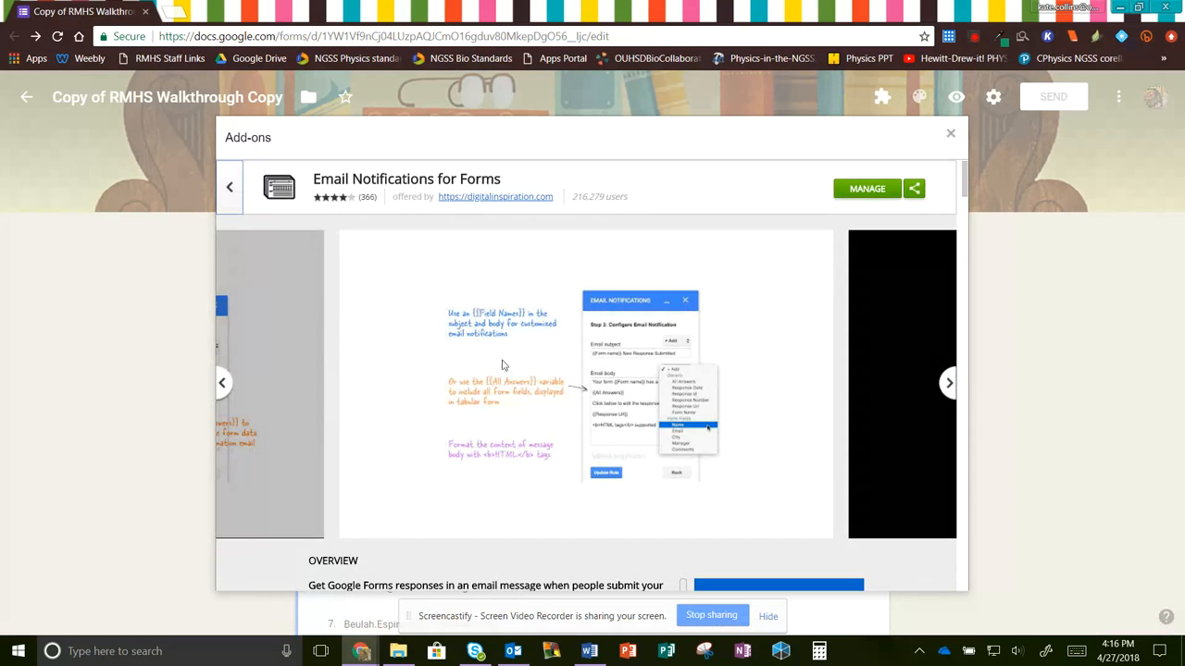
scroll(505, 373, down, 5)
scroll(505, 374, down, 10)
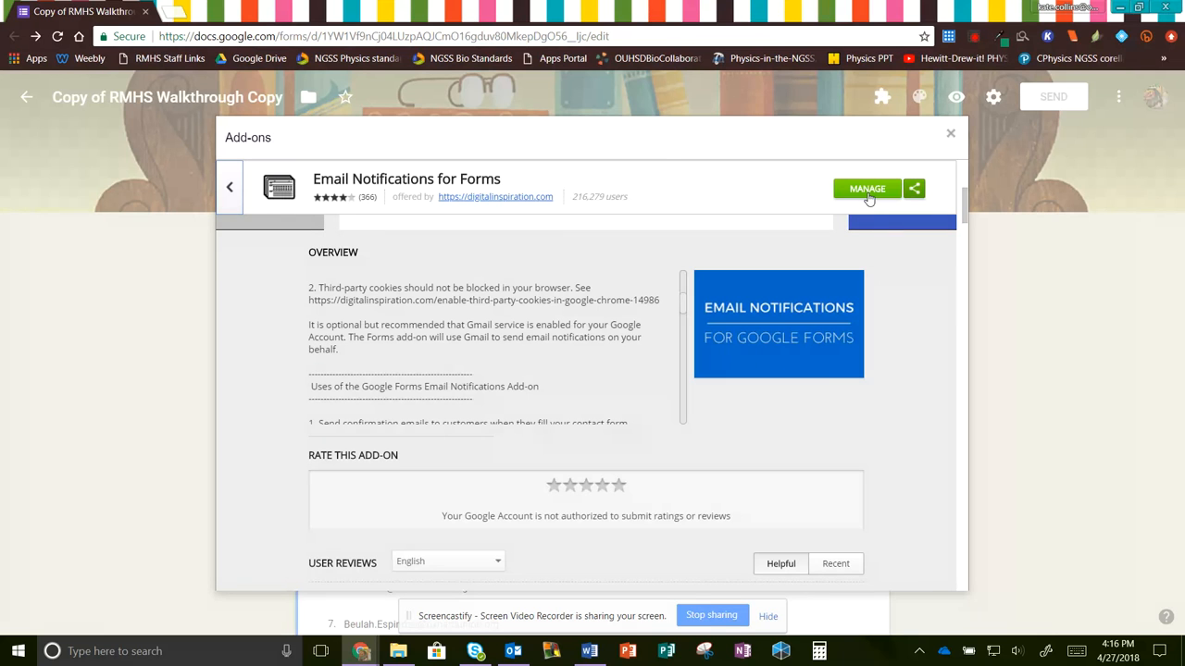
click(951, 133)
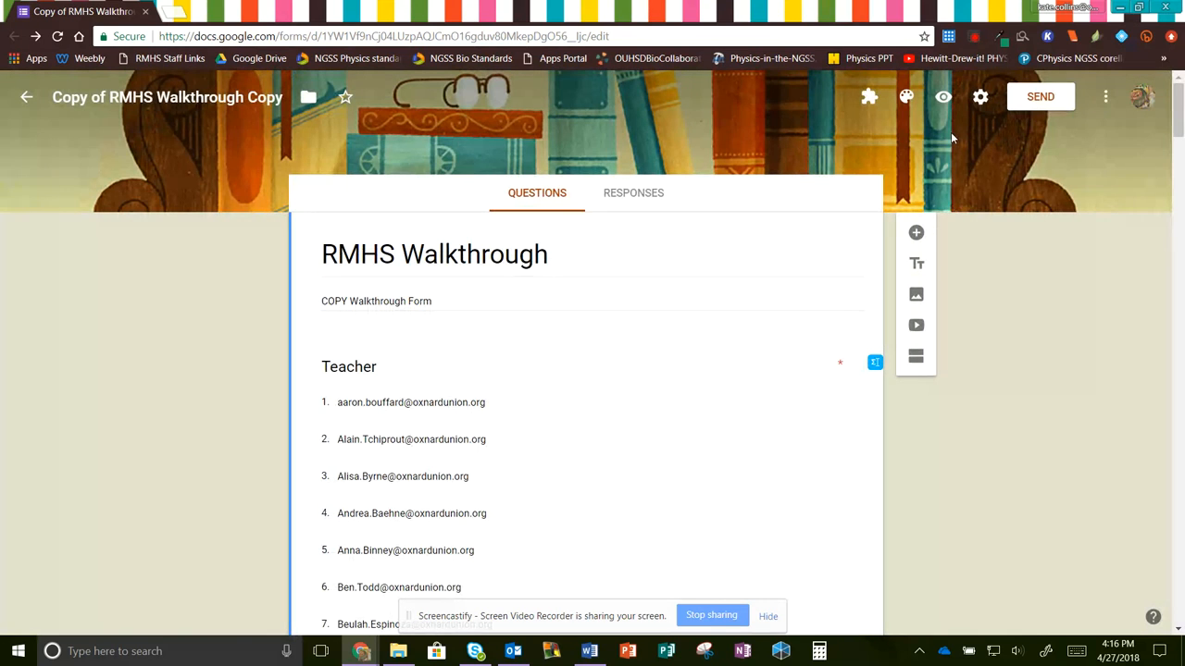
- Launch Email Notifications for Forms from the add-ons menu and begin a new notification rule
click(867, 100)
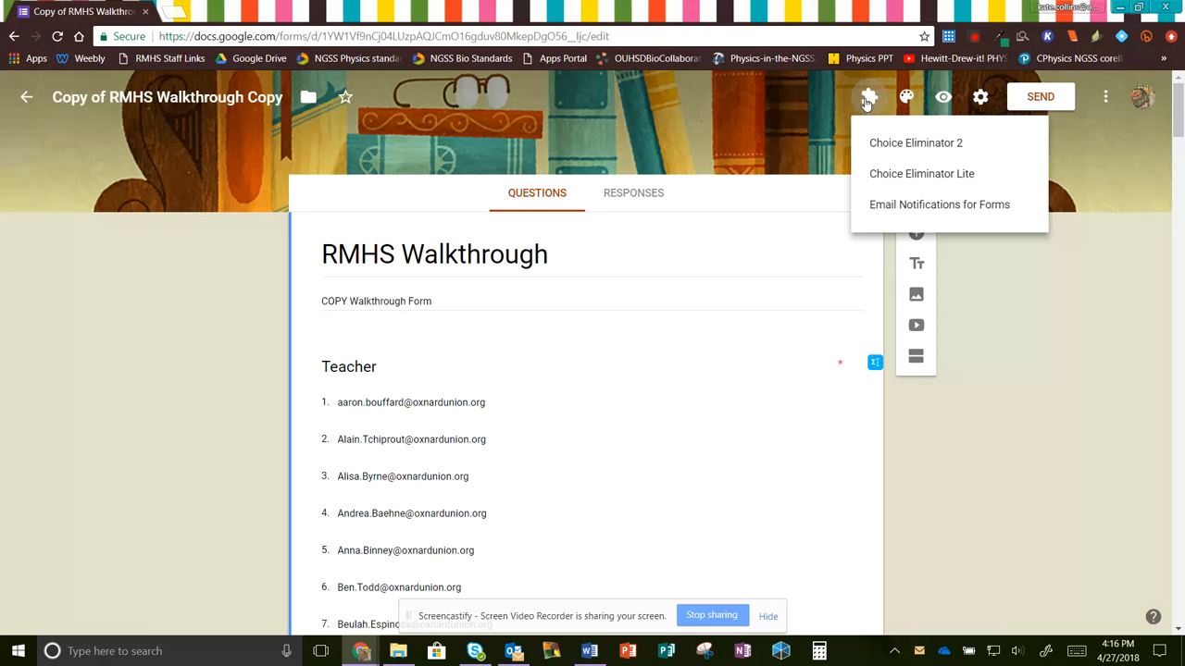
click(886, 205)
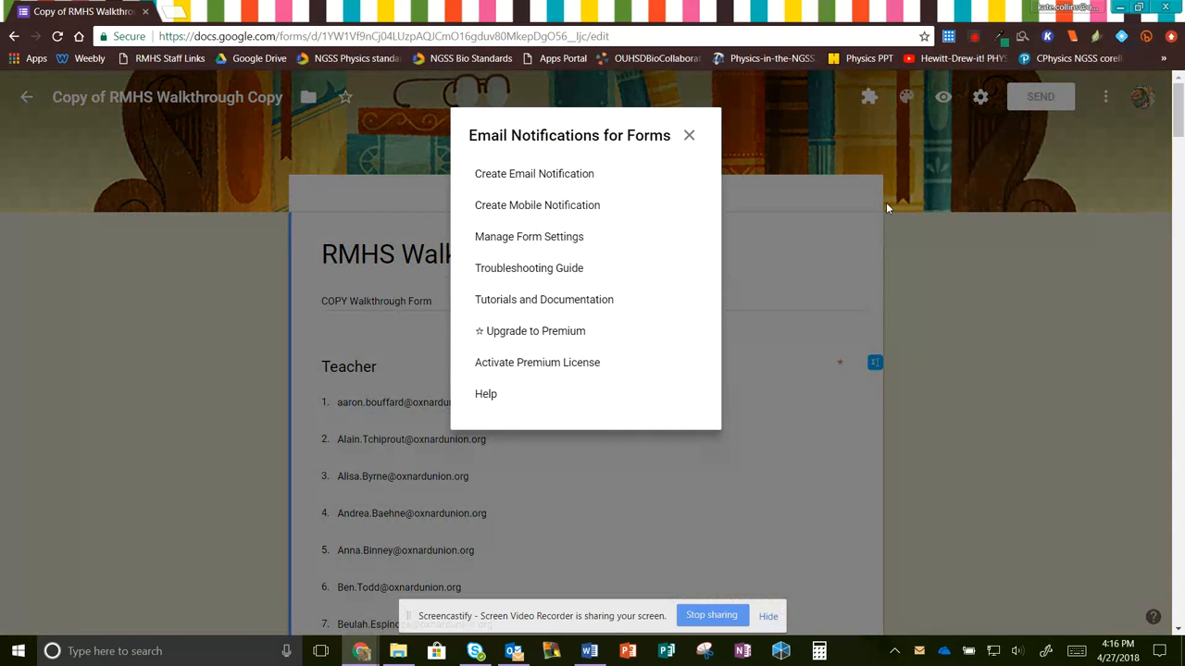
click(553, 183)
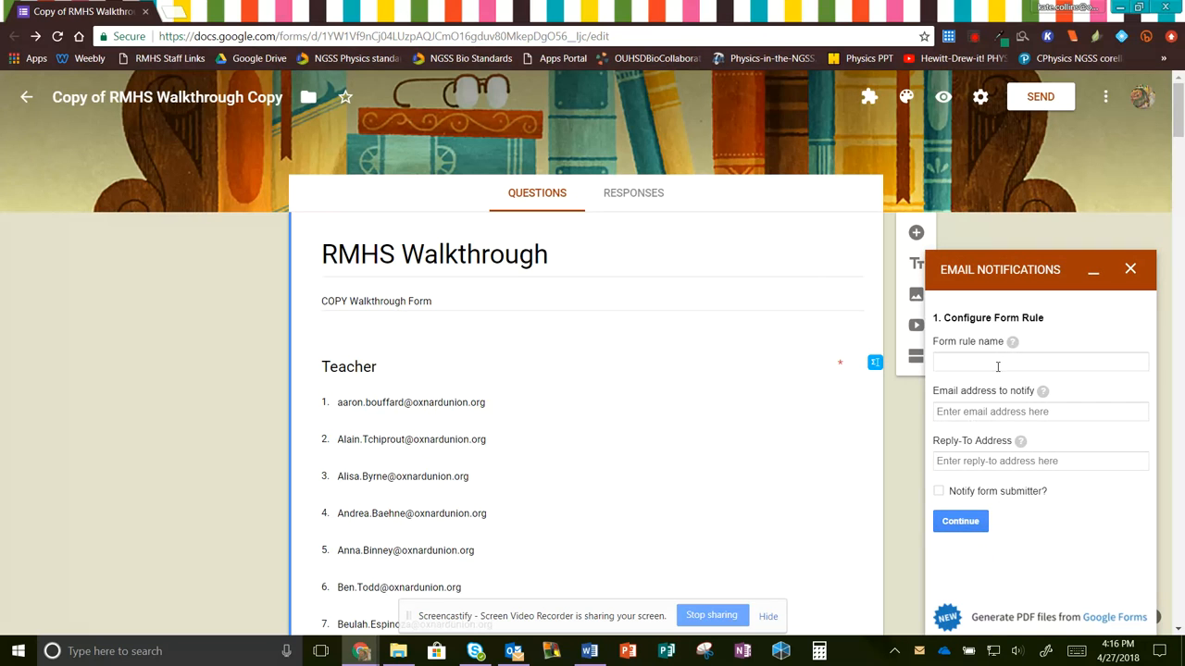
- Name the rule 'email teachers' and enter the notify e-mail address
click(998, 367)
text(ema)
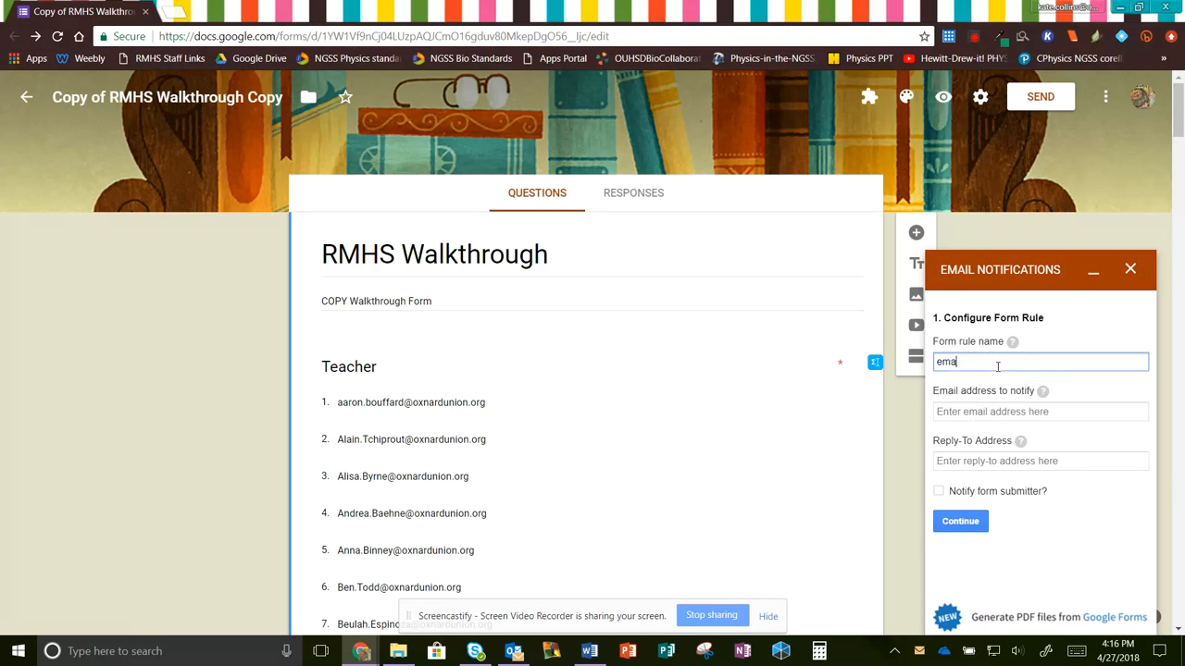
text(il teachers)
click(995, 414)
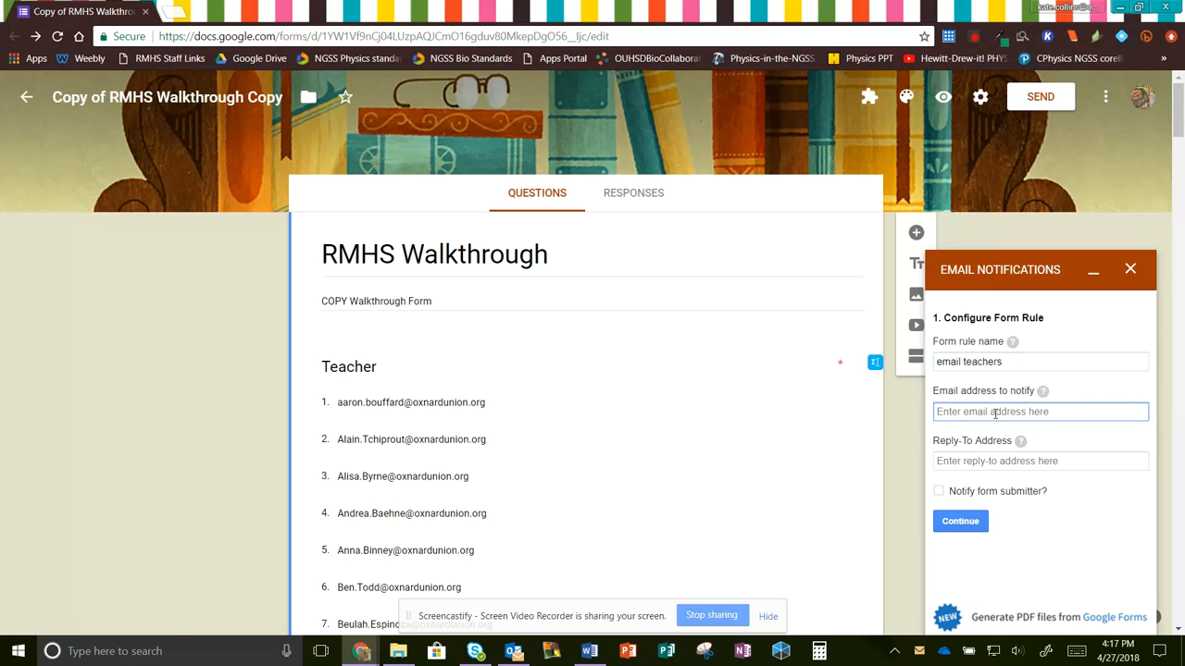
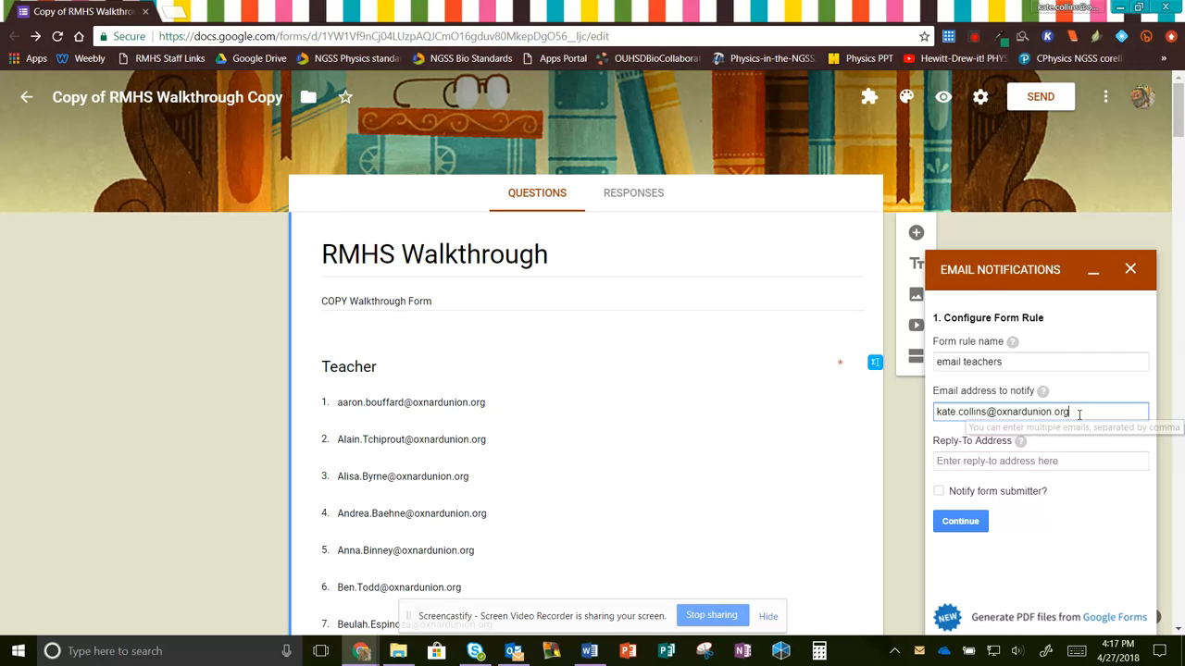
- Copy the notify address into the Reply-To field and advance to the template step
drag(1073, 414, 937, 414)
right_click(1065, 414)
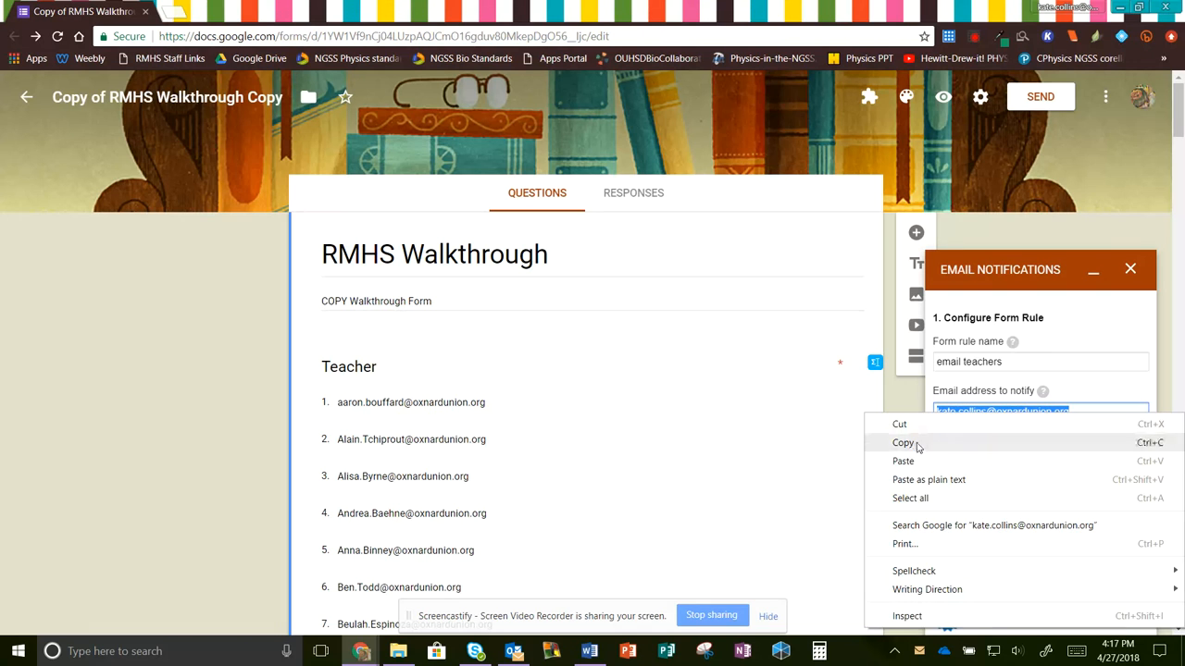
click(995, 443)
click(993, 462)
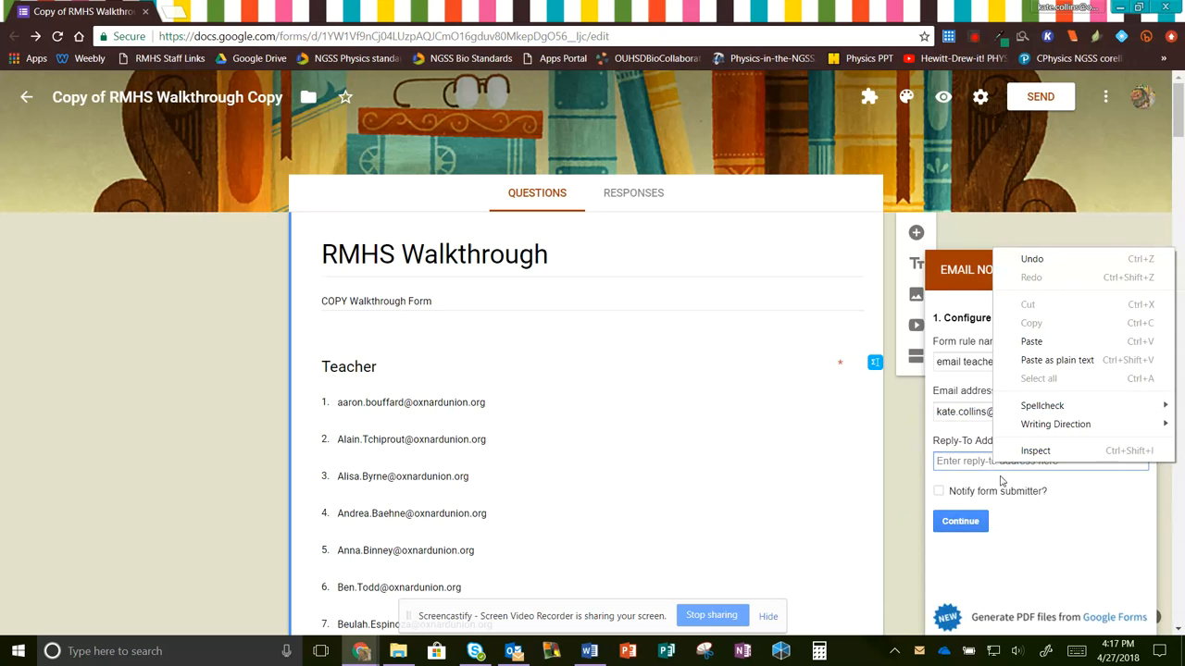
click(1031, 342)
click(974, 523)
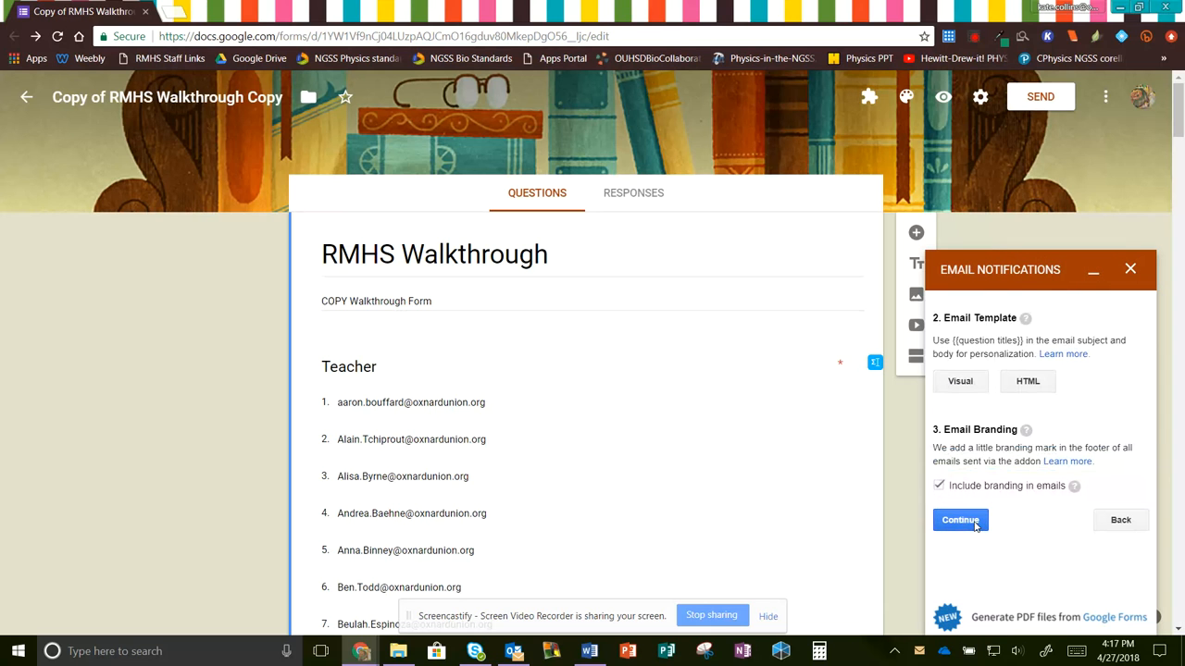
- In the template designer, keep the sender and replace the first line with 'Dear {{Teacher}},'
click(966, 389)
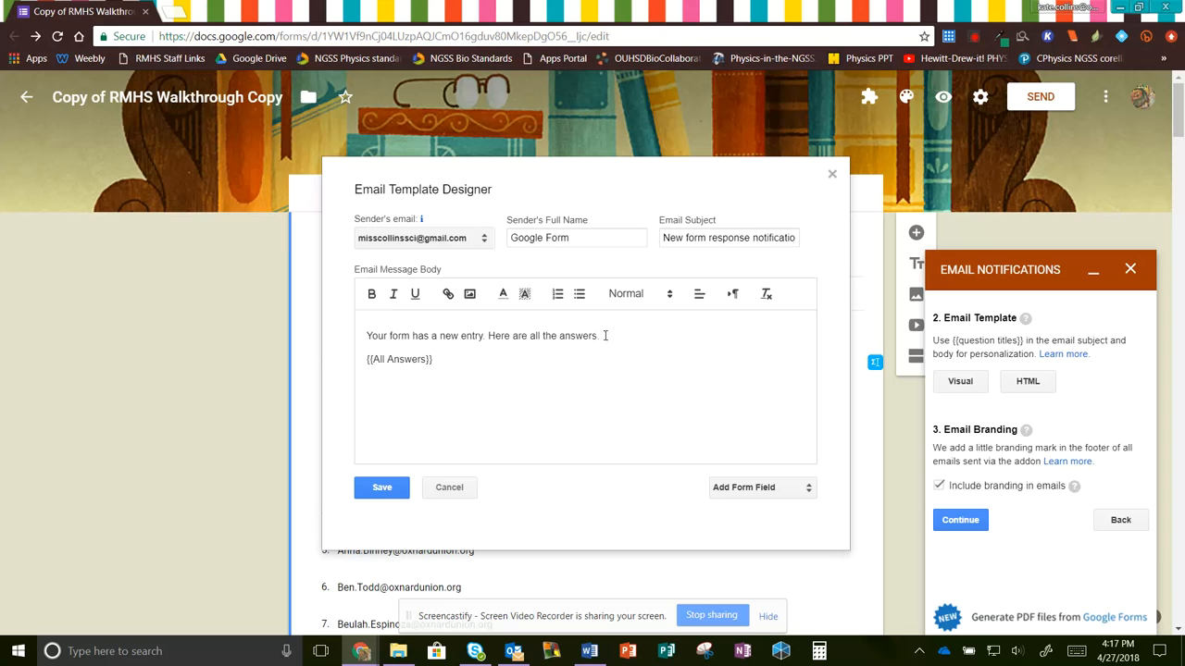
click(484, 242)
click(483, 243)
drag(602, 336, 351, 332)
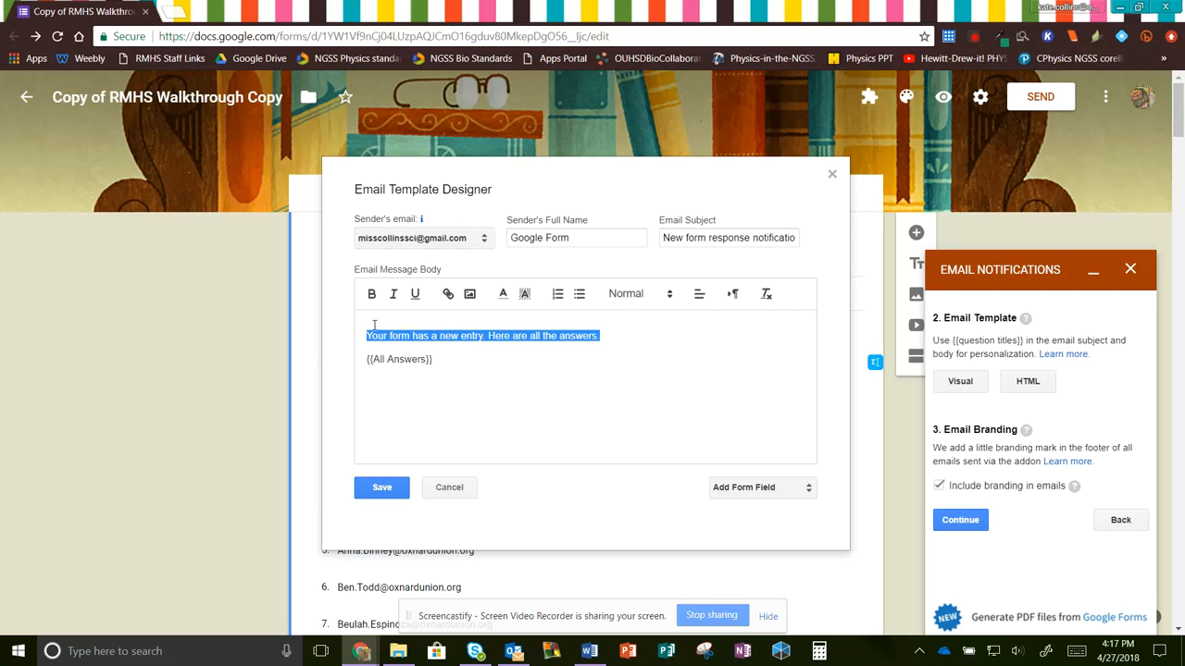
text(Dear)
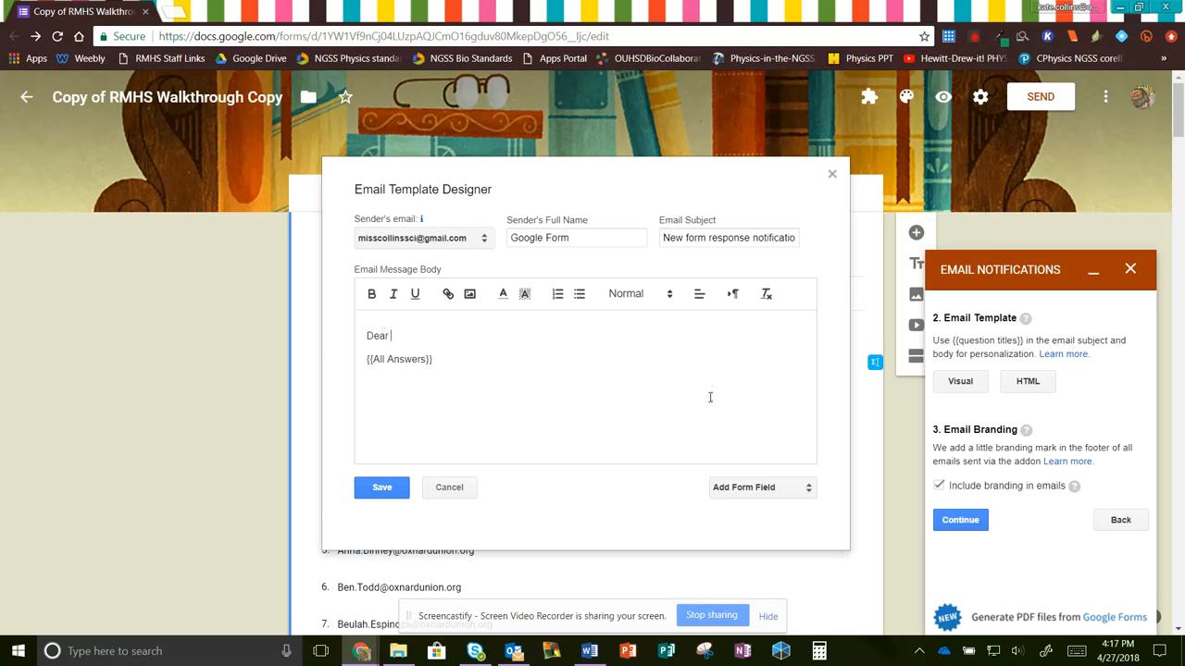
click(791, 487)
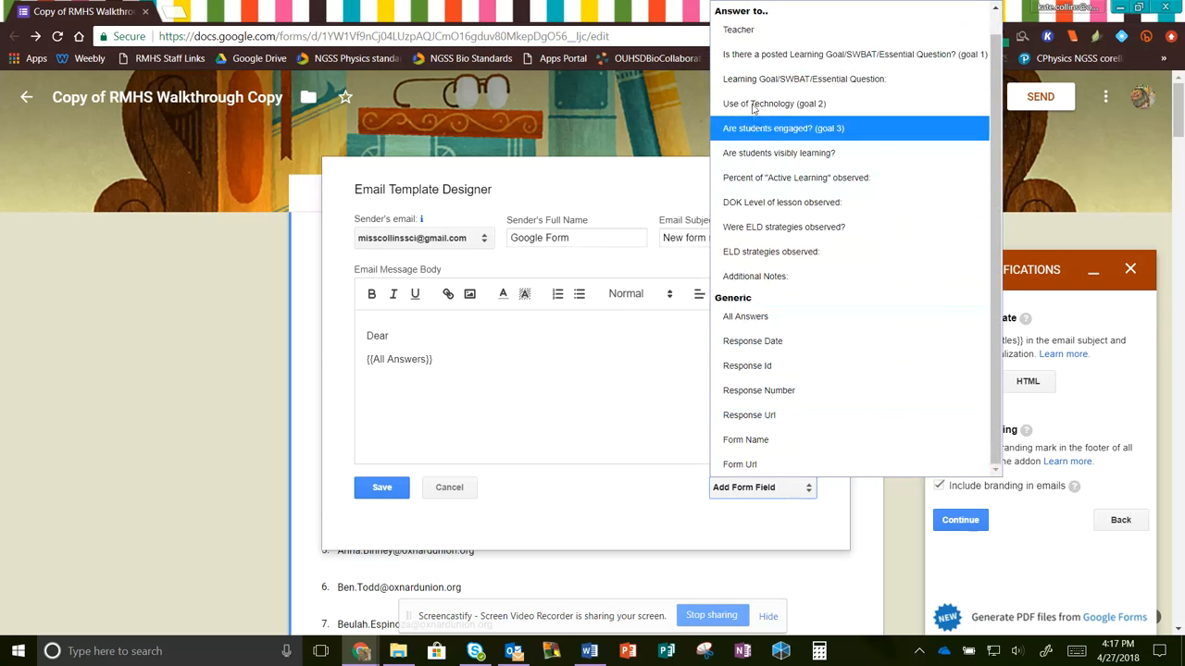
click(745, 30)
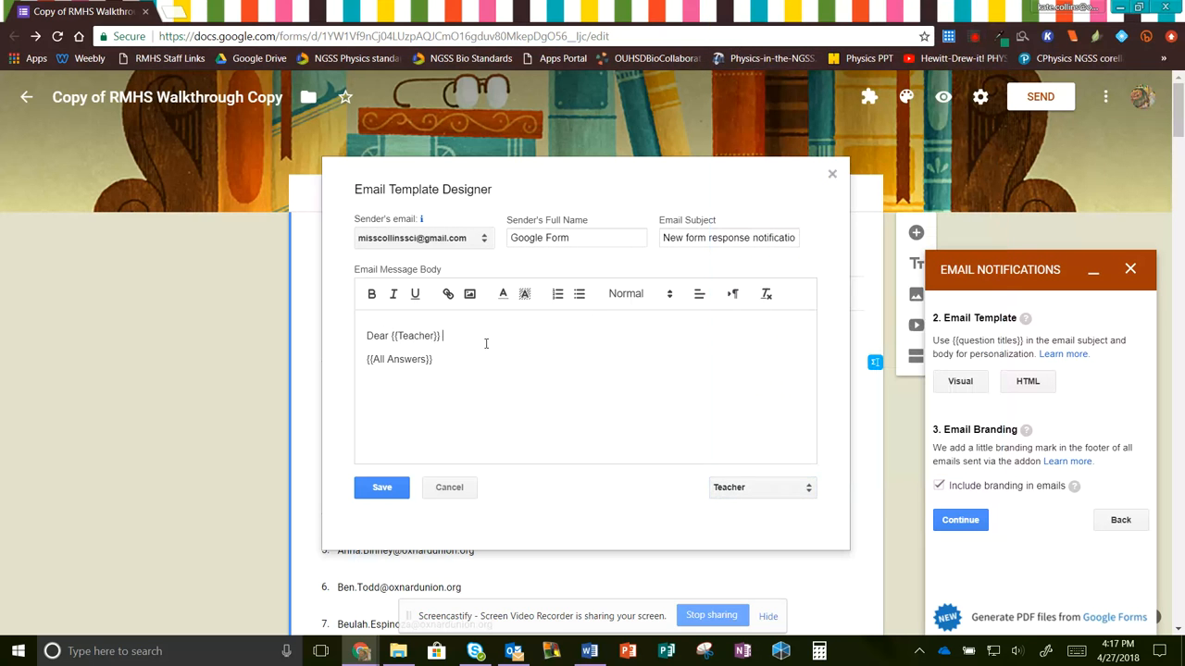
text(,)
key(Return)
- Add the thank-you line, the results intro before {{All Answers}}, and the reply-to-schedule request
text(Than)
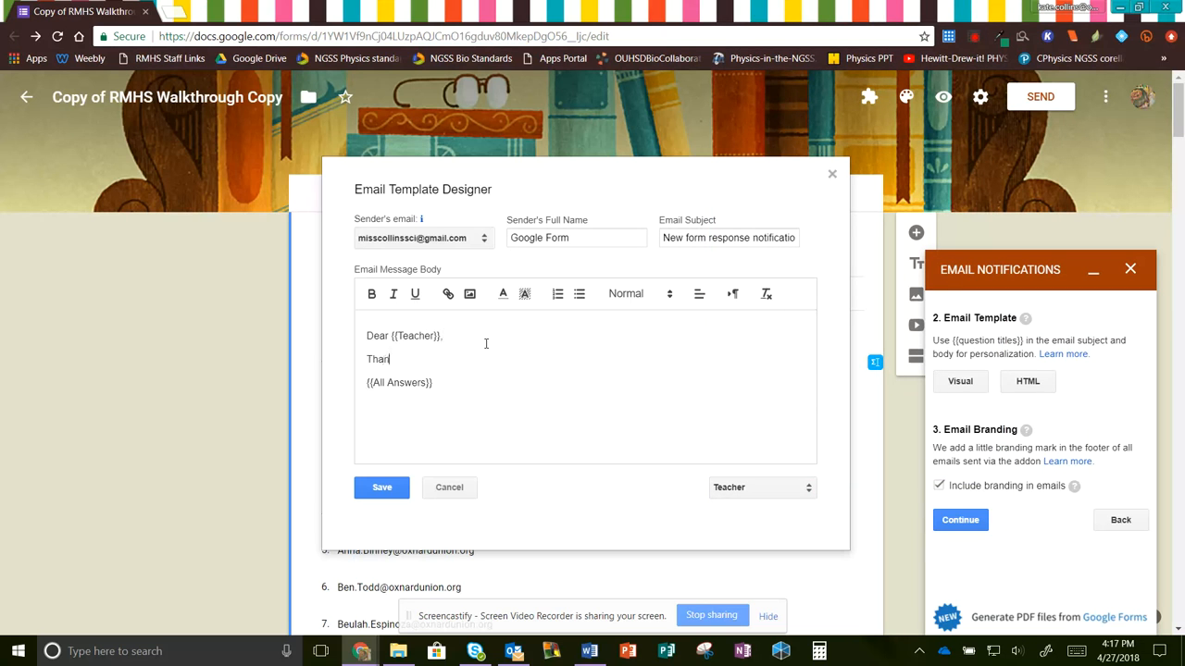
text(k you for allowing me to observe your class tod)
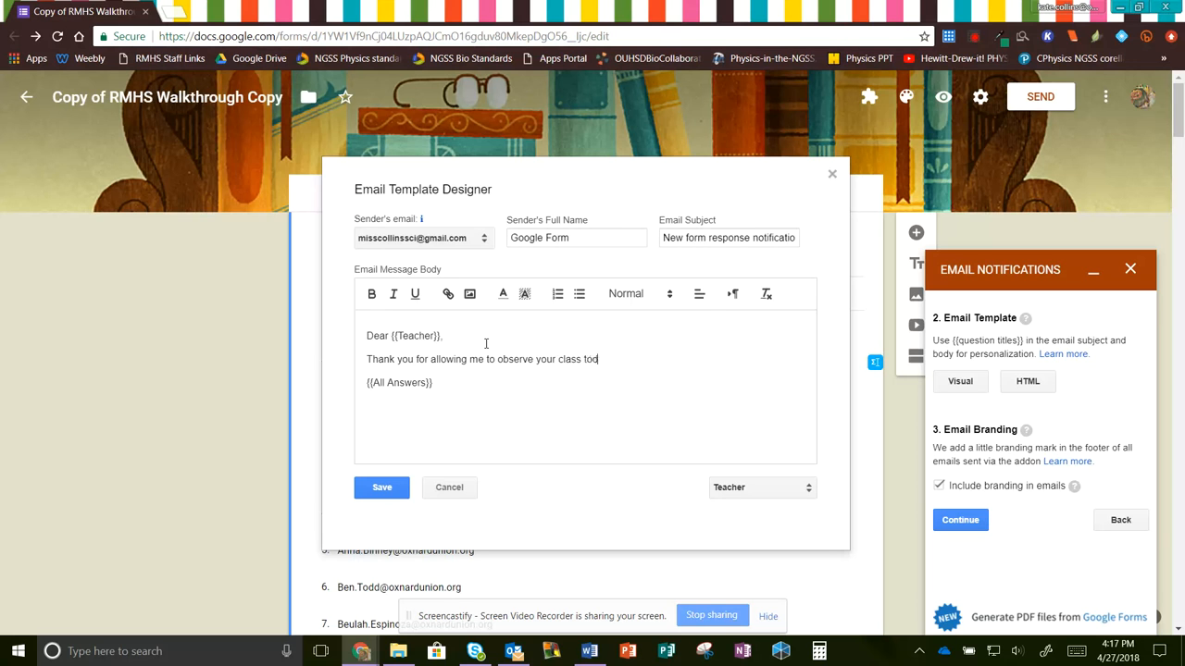
text(ay!)
key(Return)
text(H)
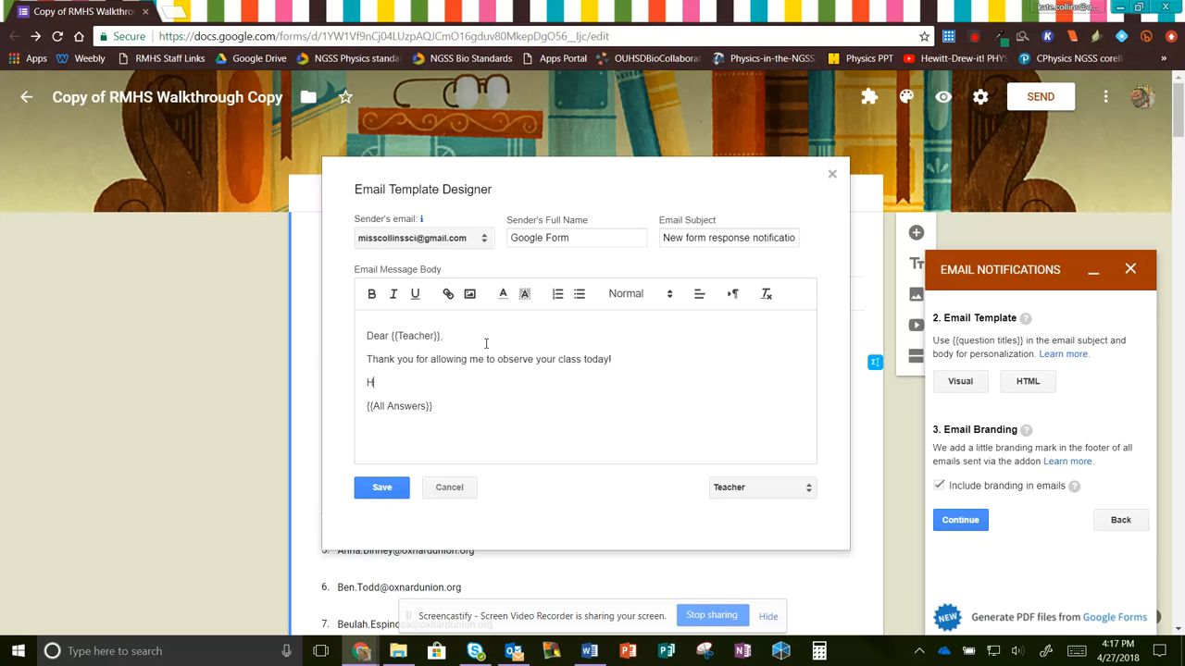
text(ere are the results of my observe)
text(tion:)
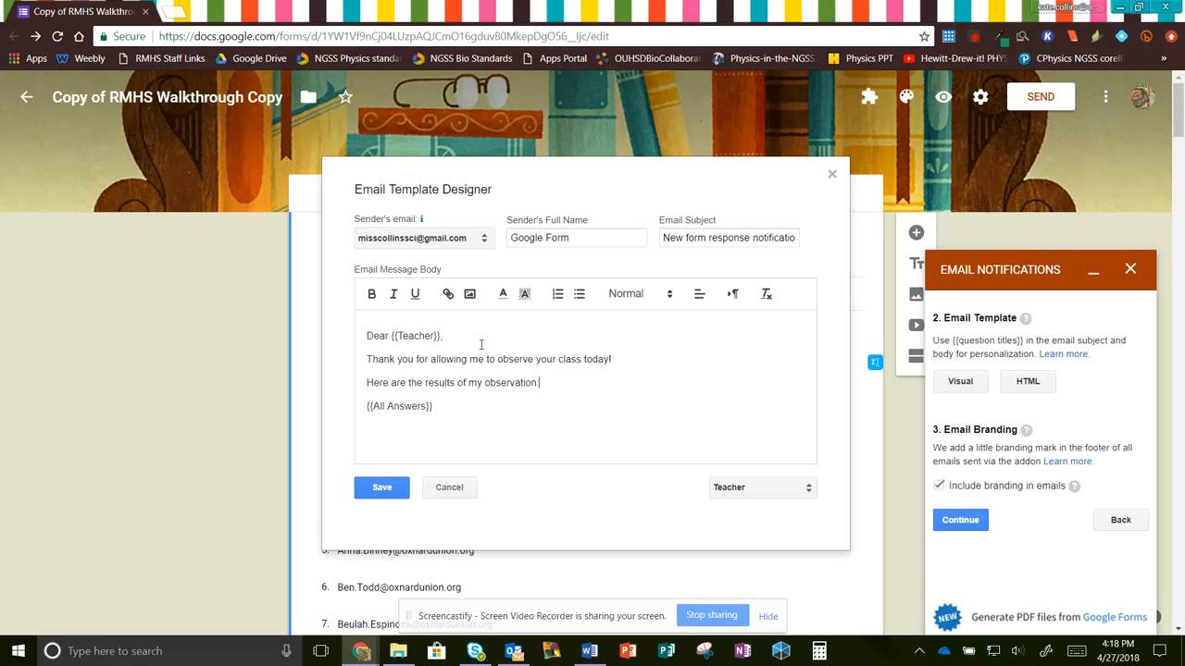
click(450, 426)
text(If you have any questions or comments, please reply to th)
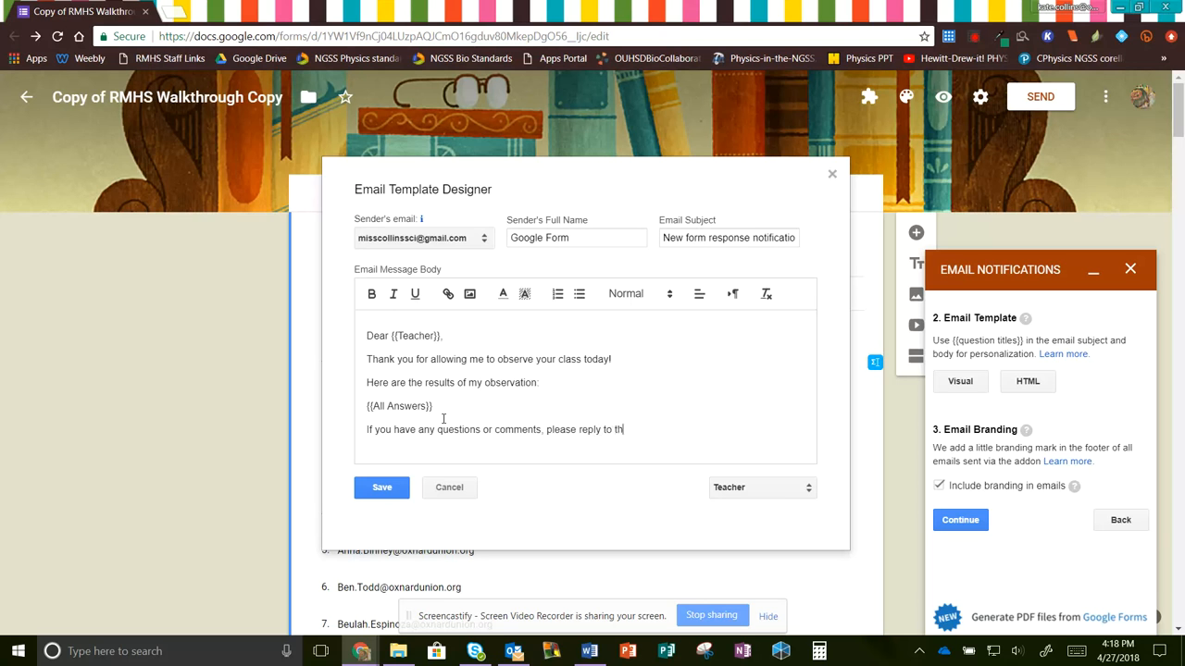
text(is email so we can schedule an)
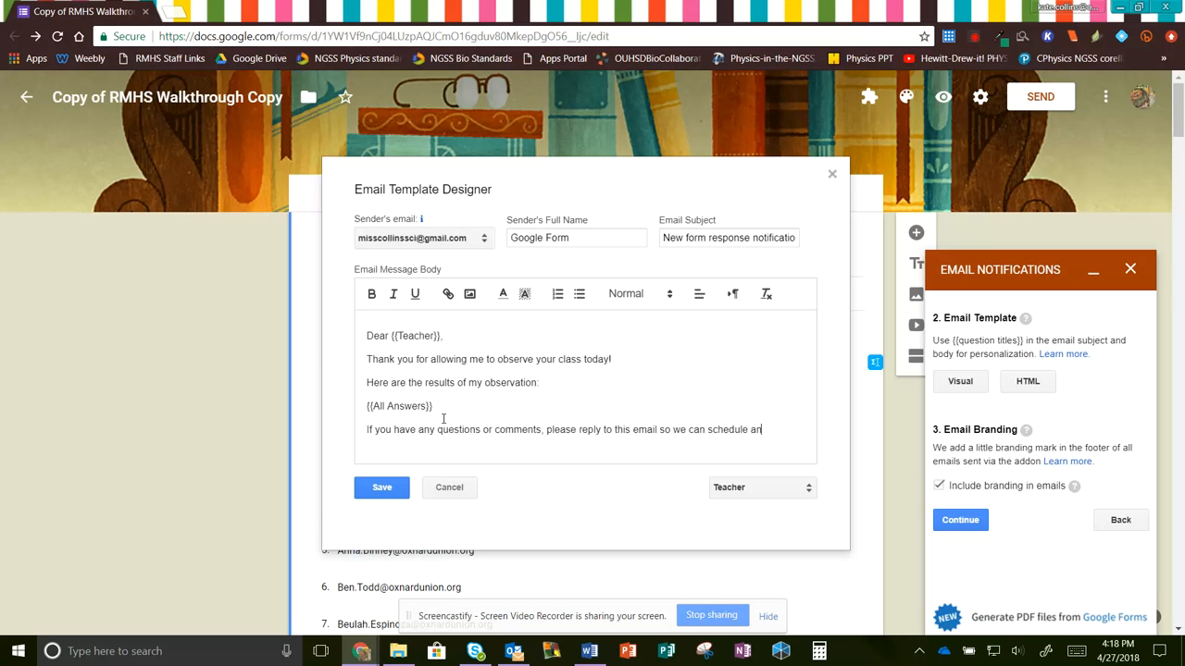
text(d )
text(appointment)
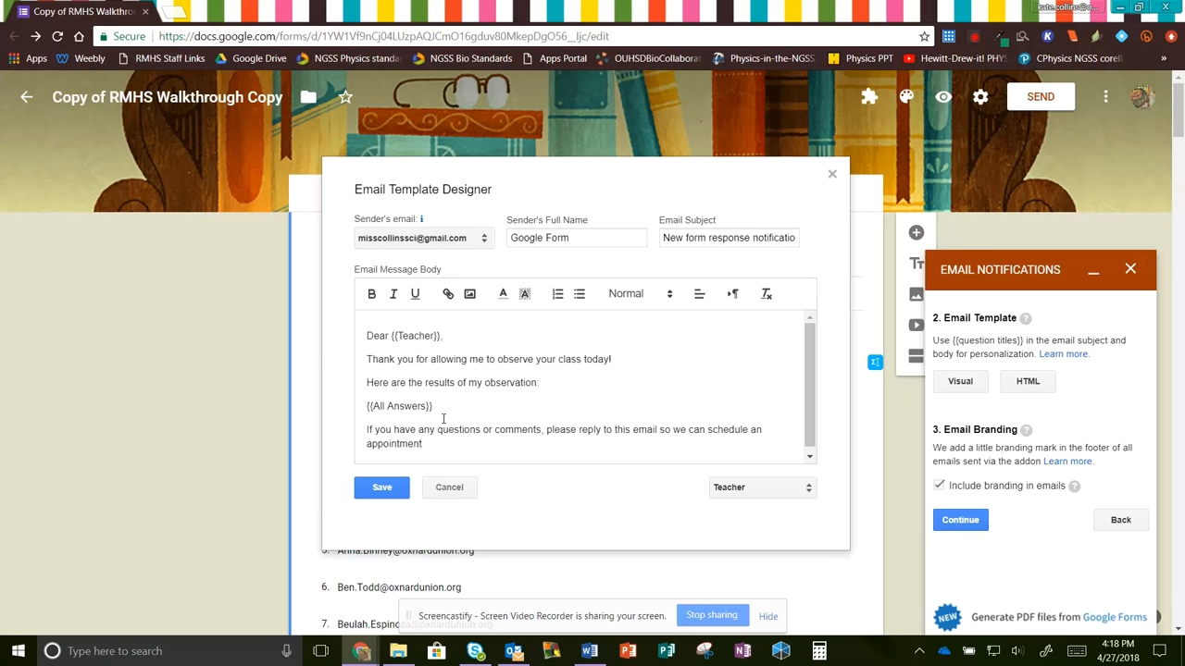
text(.)
- Sign off the email with 'Sincerely,' followed by the sender's name
key(Return)
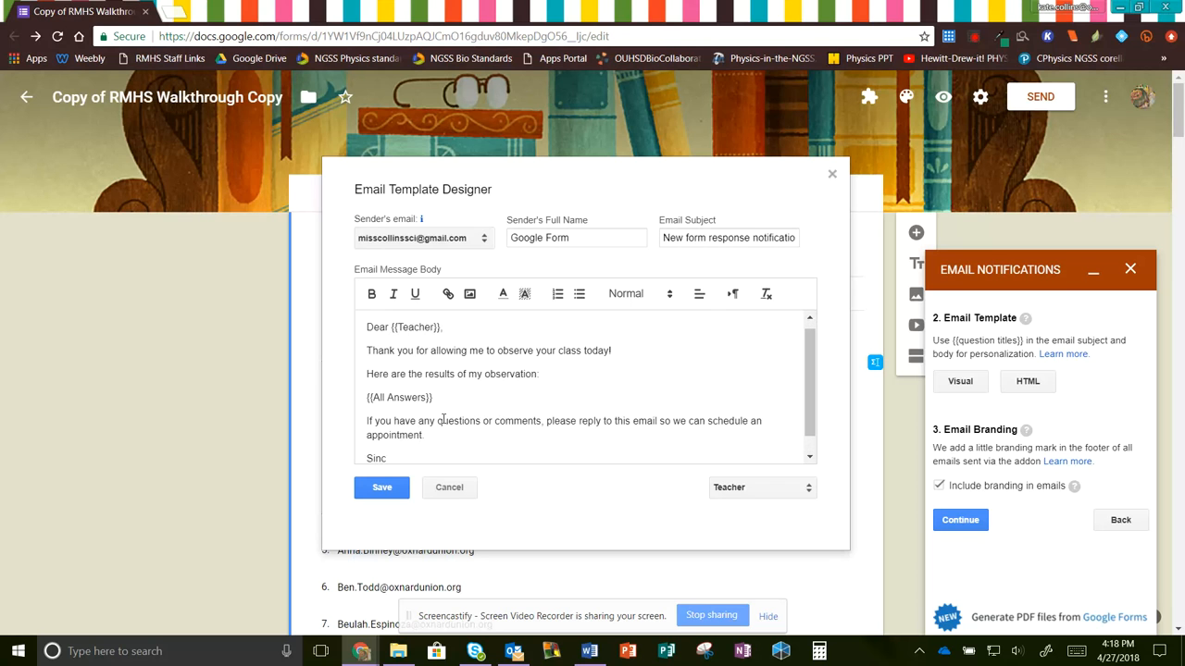
key(Return)
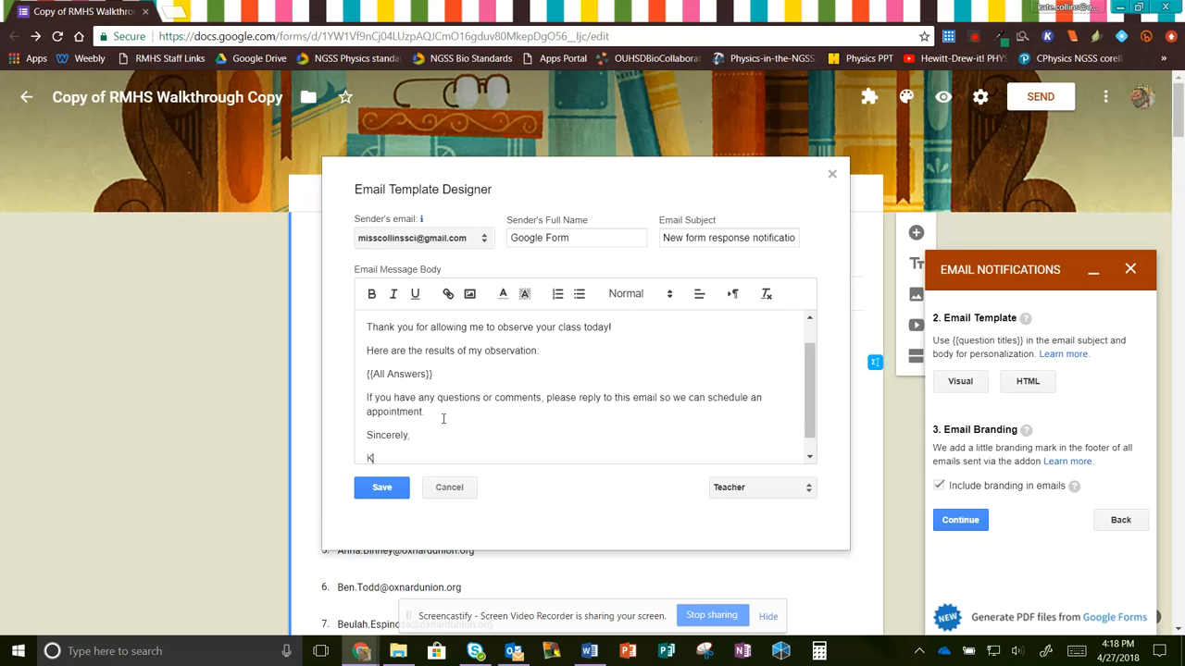
- Save the template, attach a PDF copy of each response, create the rule, and close the sidebar
click(381, 496)
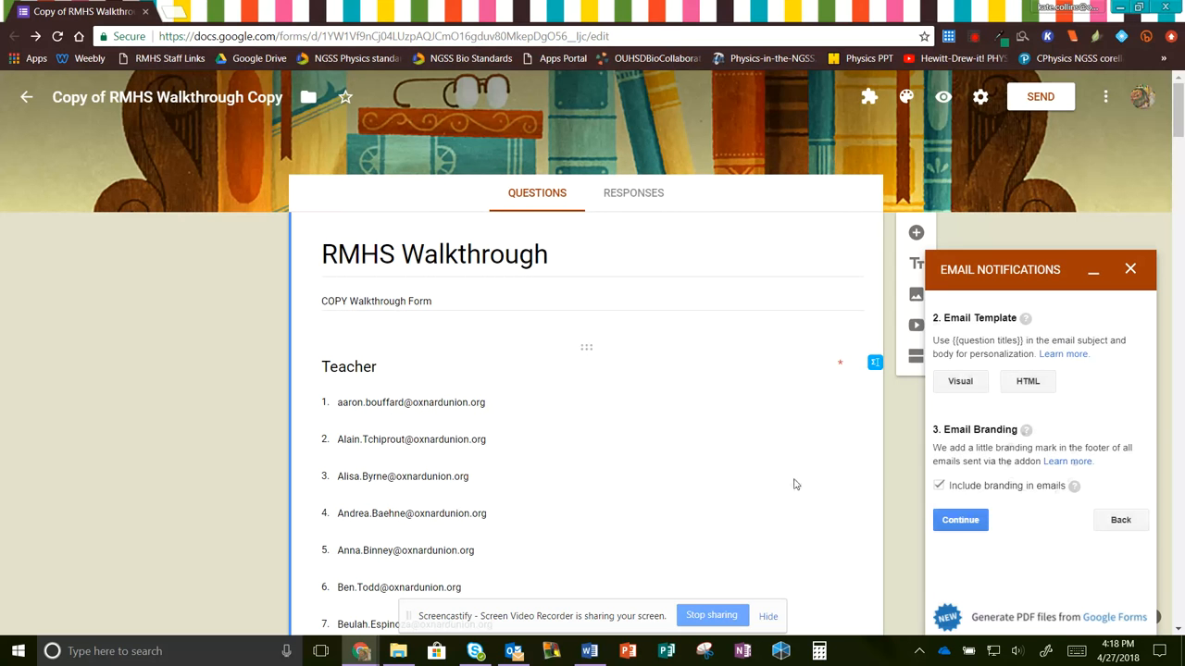
click(960, 520)
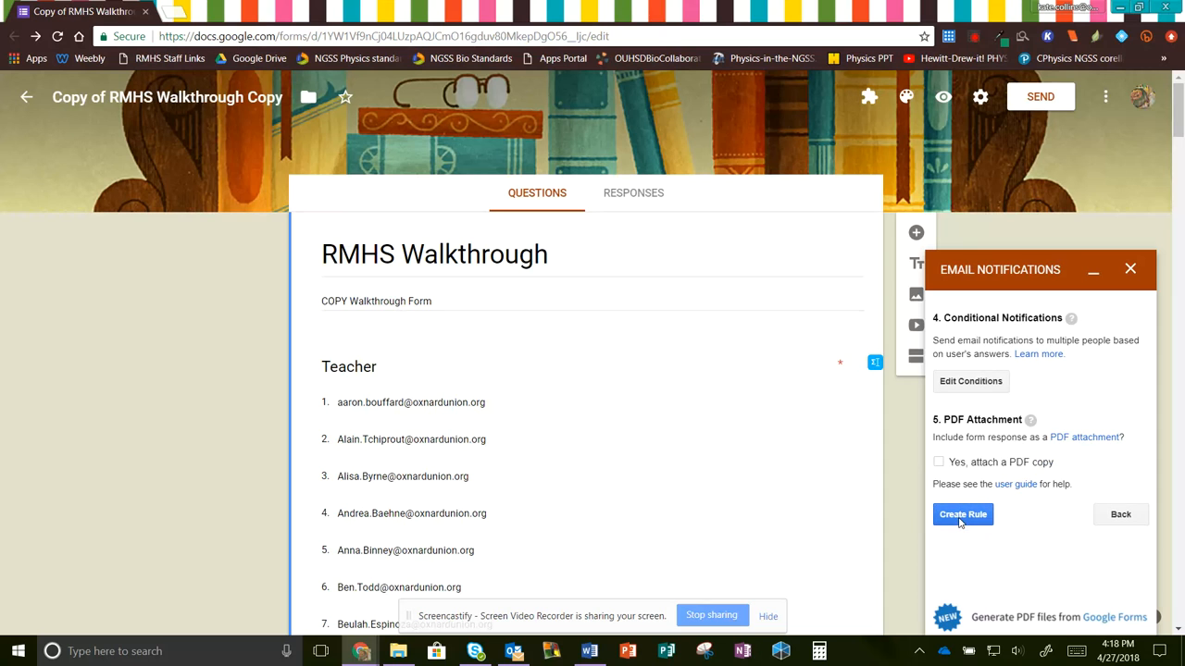
click(939, 463)
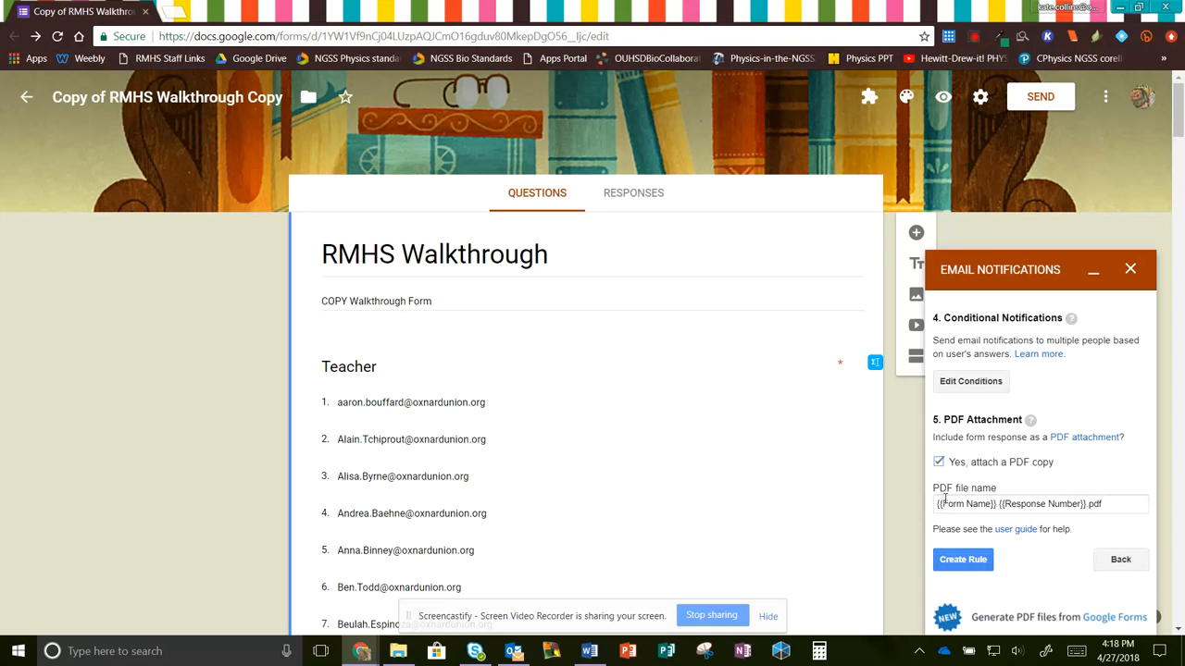
click(961, 560)
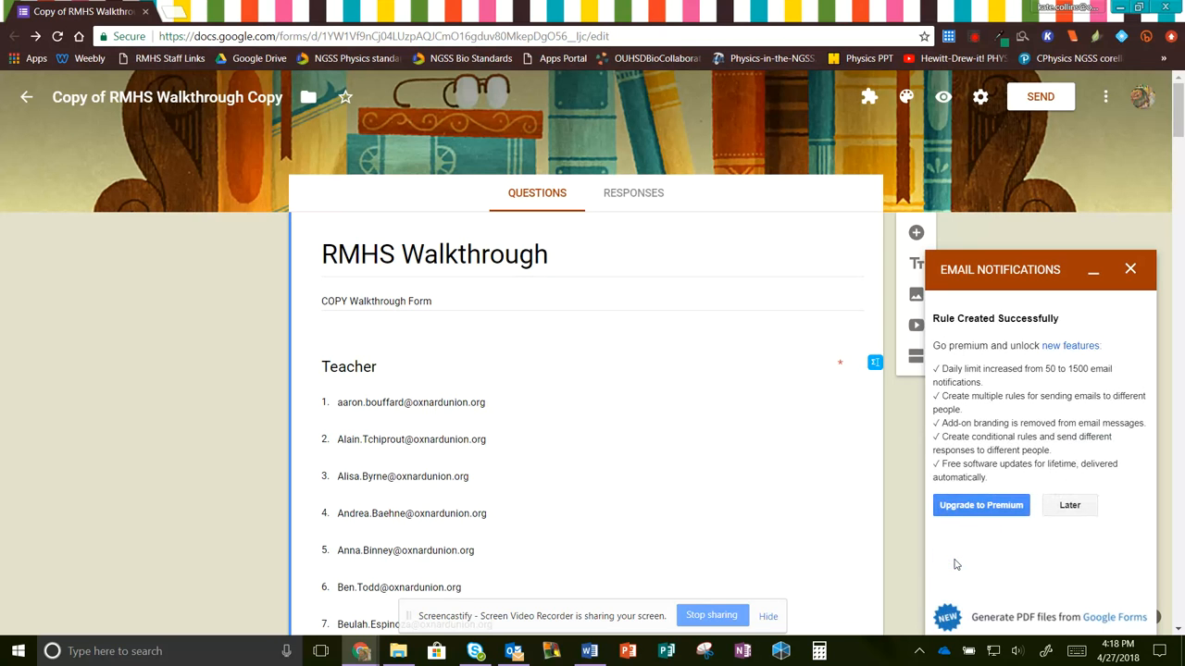
click(1136, 272)
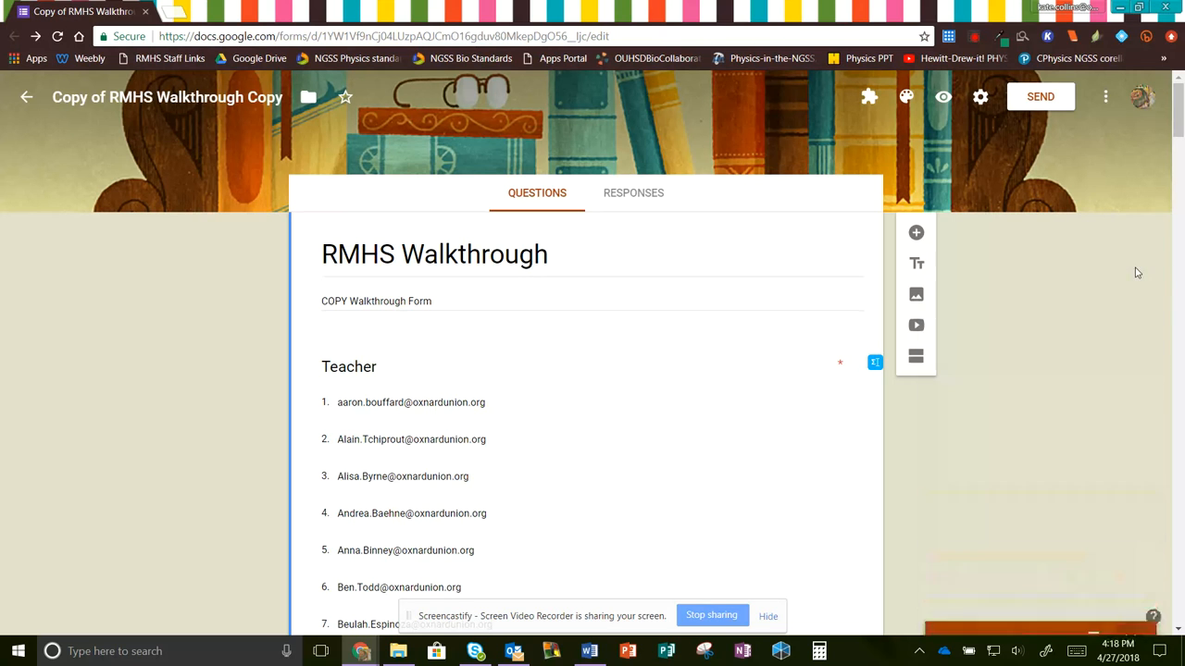
- In the form preview, select a teacher and answer No to goal 1
click(943, 99)
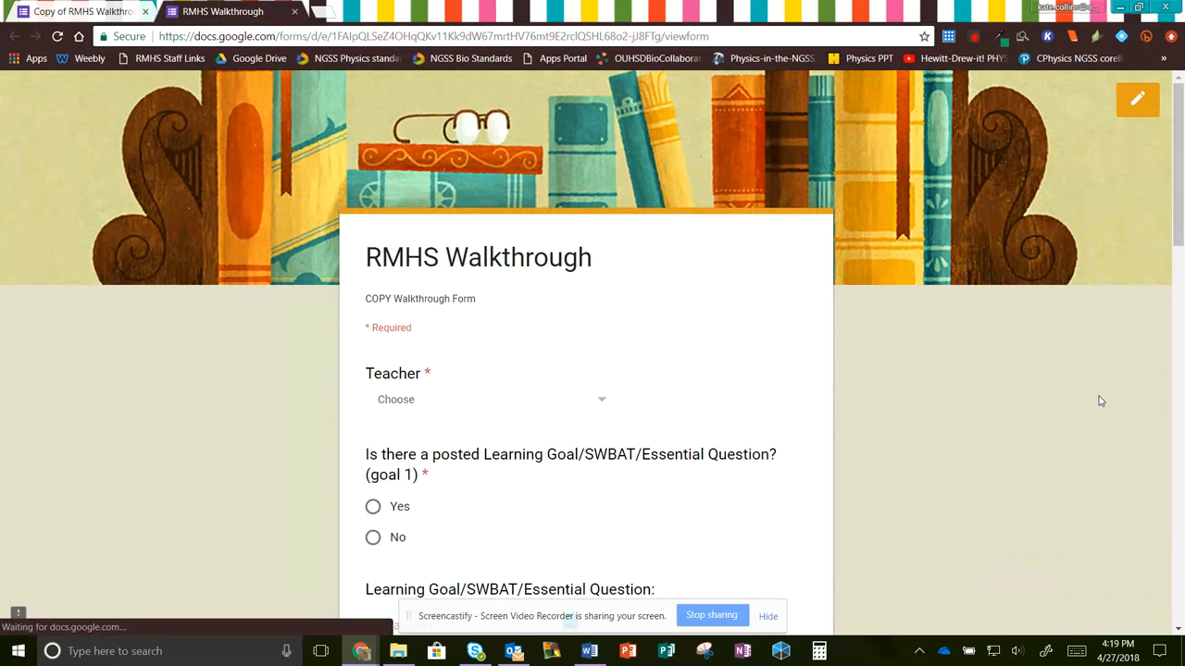
click(523, 407)
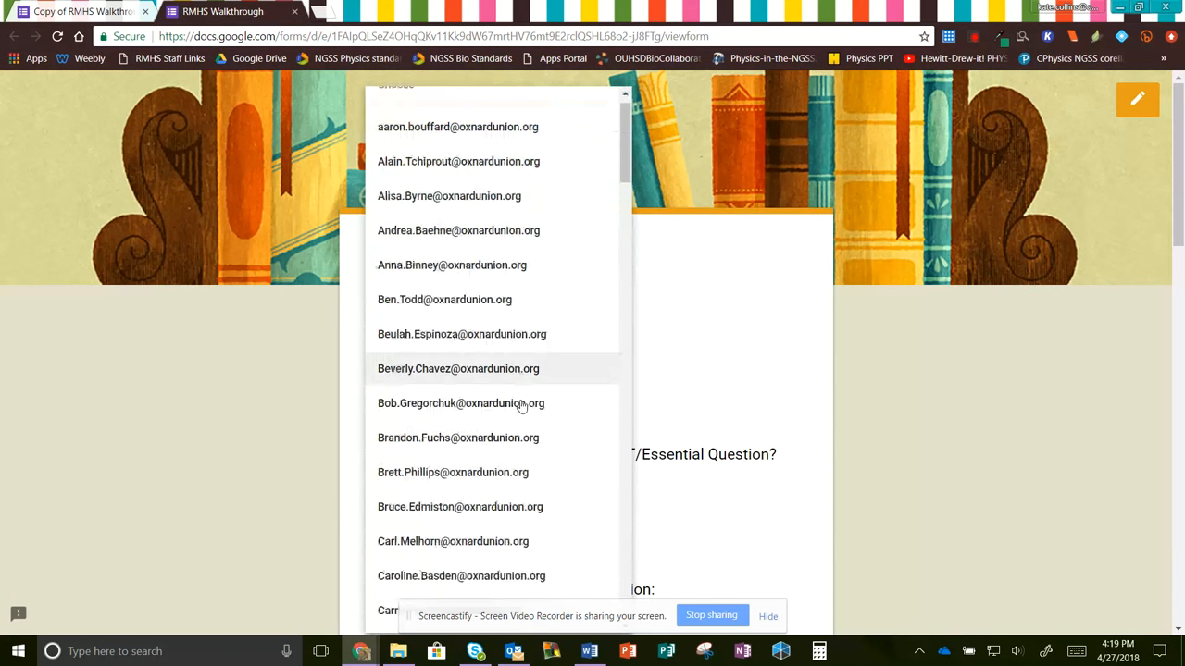
scroll(523, 407, down, 4)
click(476, 378)
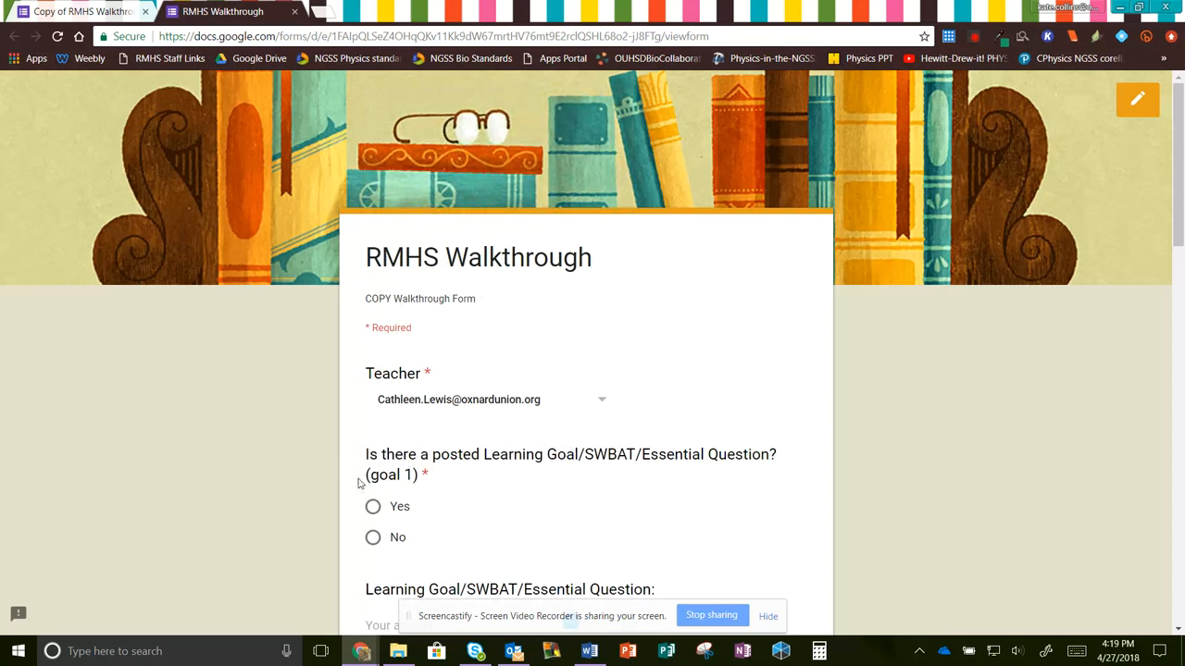
scroll(383, 476, down, 2)
click(372, 383)
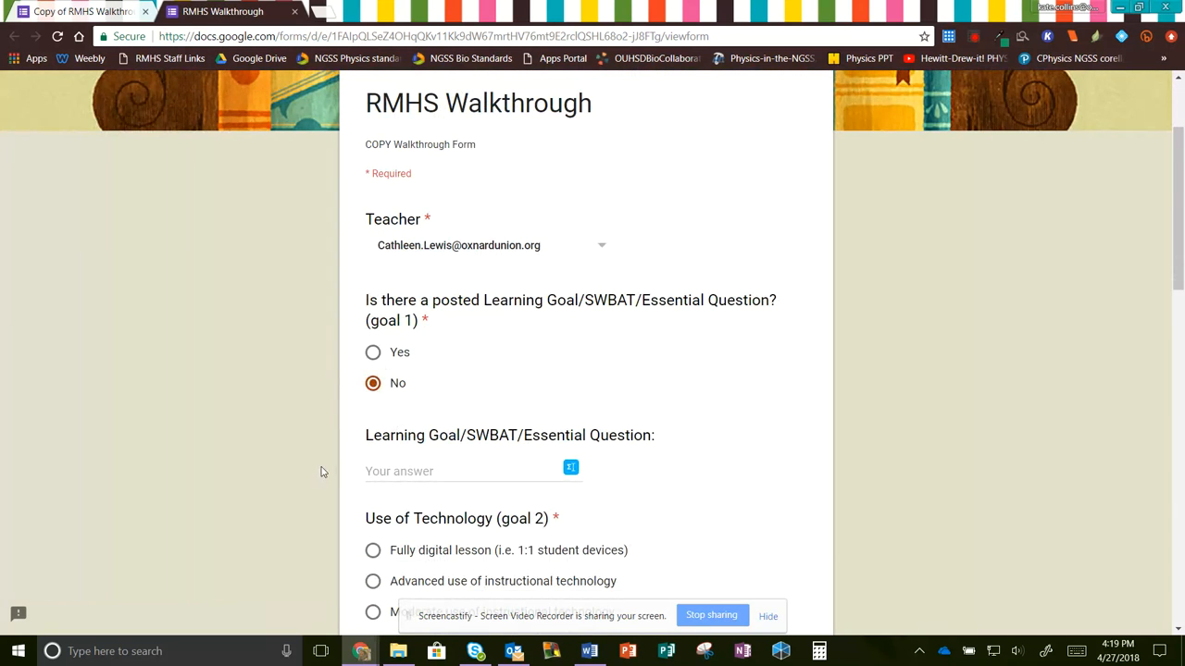
- Answer 'Few students are engaged' and set the technology question to Analog lesson
scroll(322, 472, down, 2)
click(372, 424)
scroll(387, 461, down, 4)
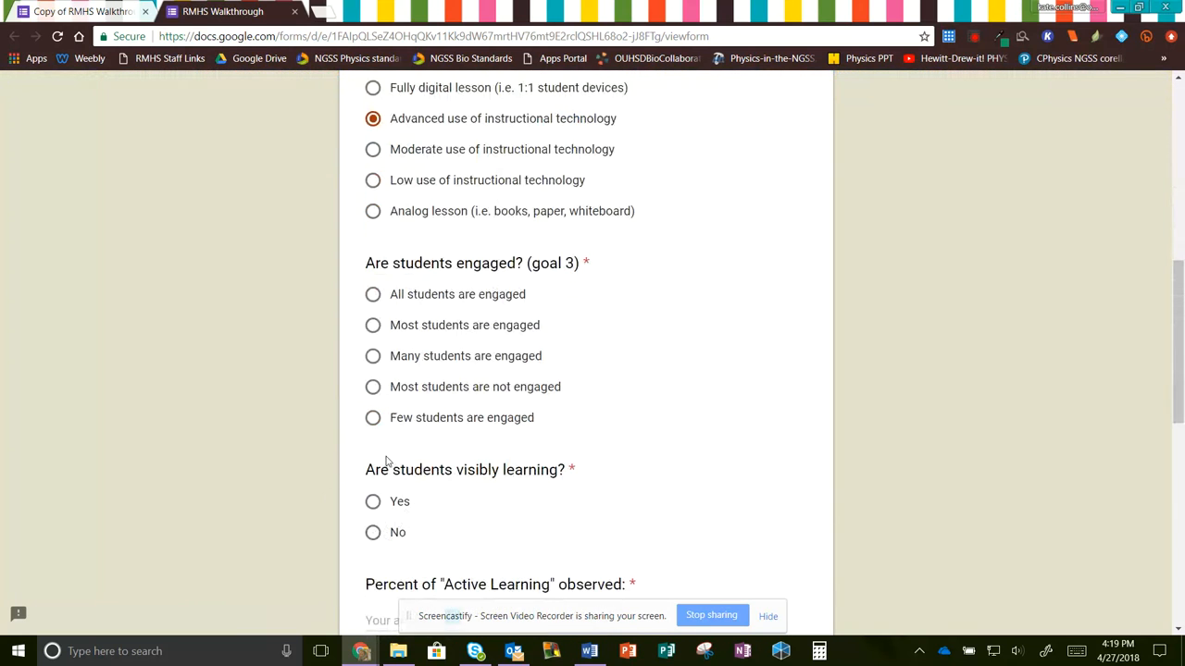
click(372, 418)
scroll(370, 426, down, 8)
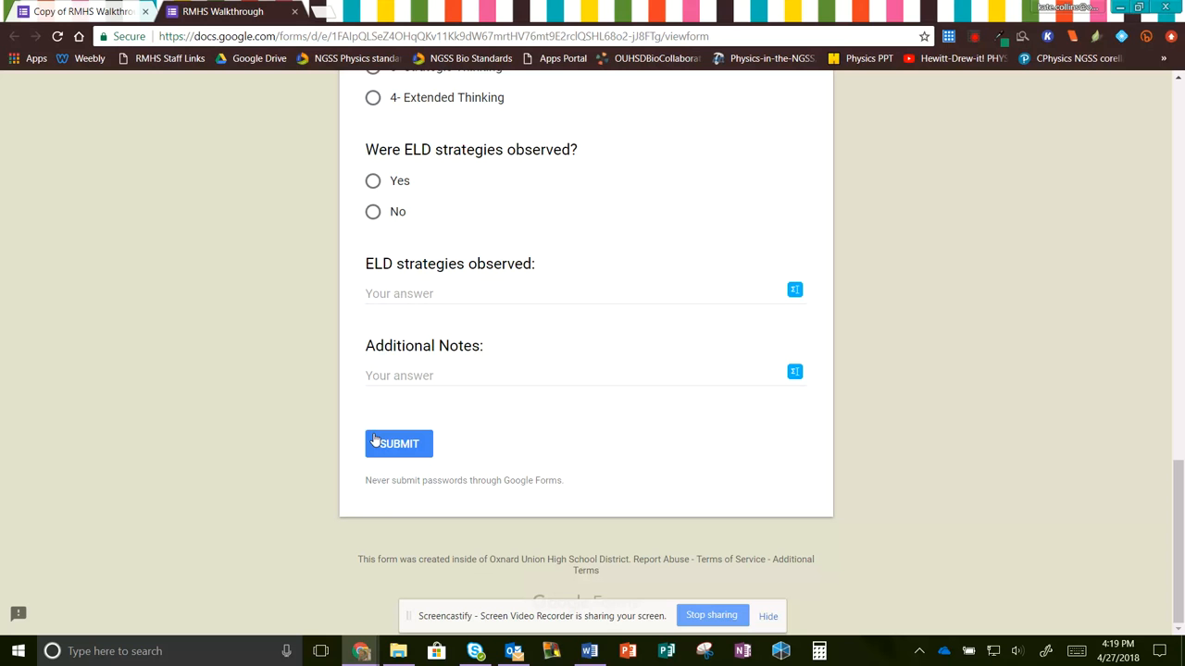
scroll(380, 435, up, 6)
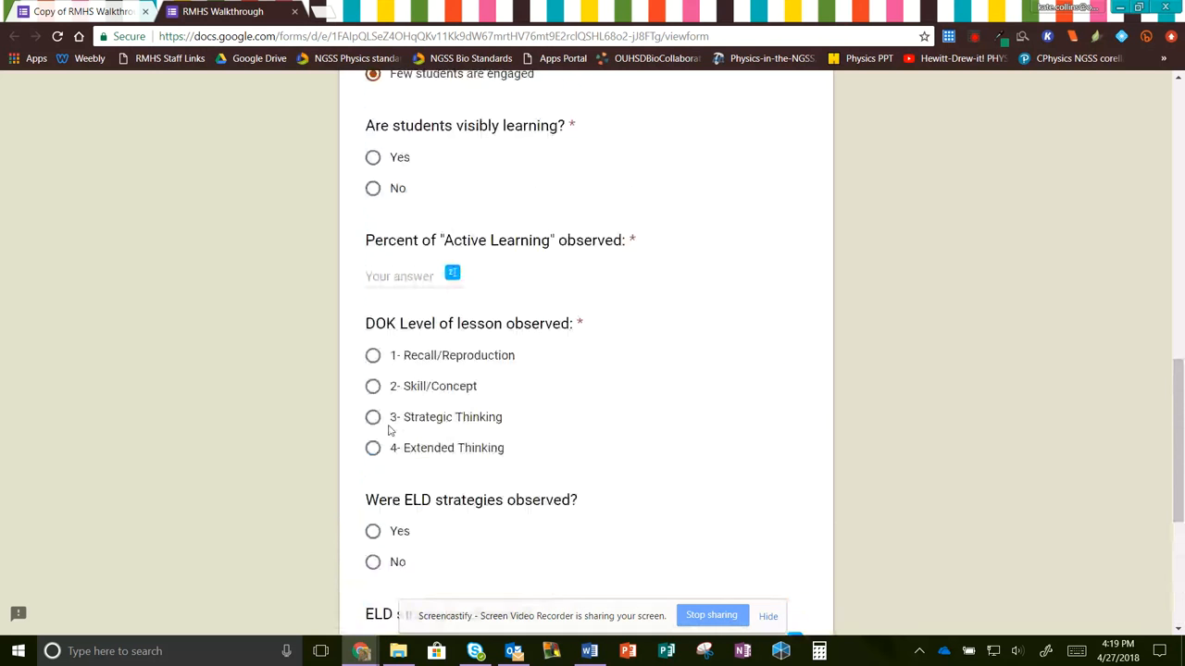
scroll(389, 430, up, 3)
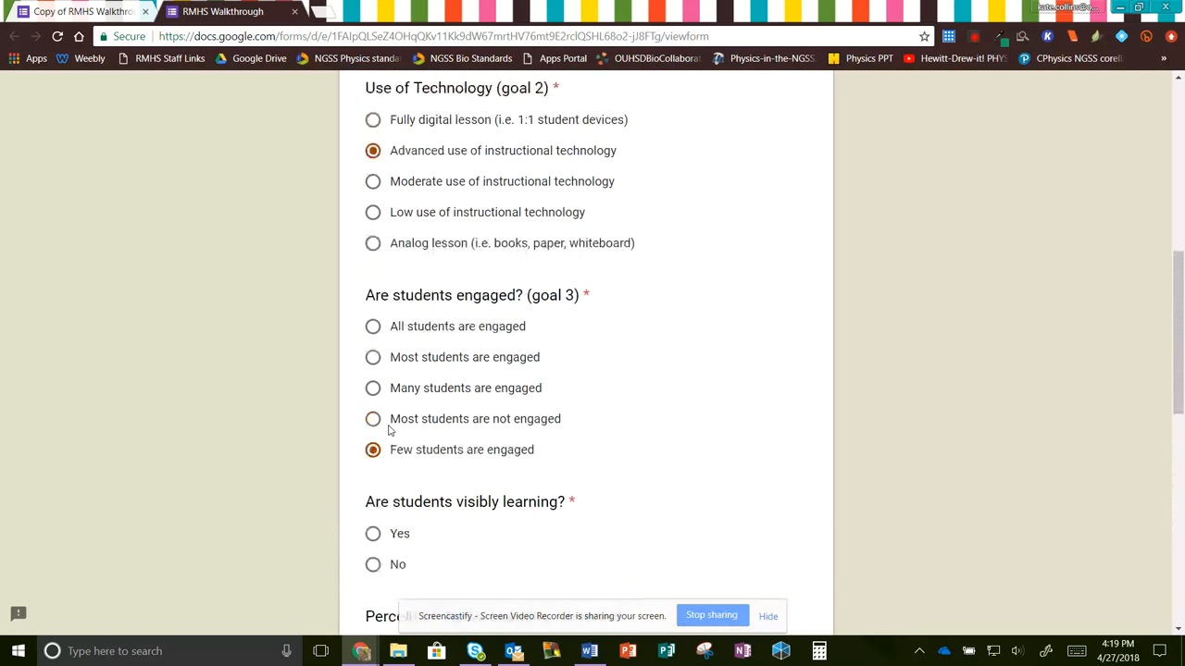
click(373, 366)
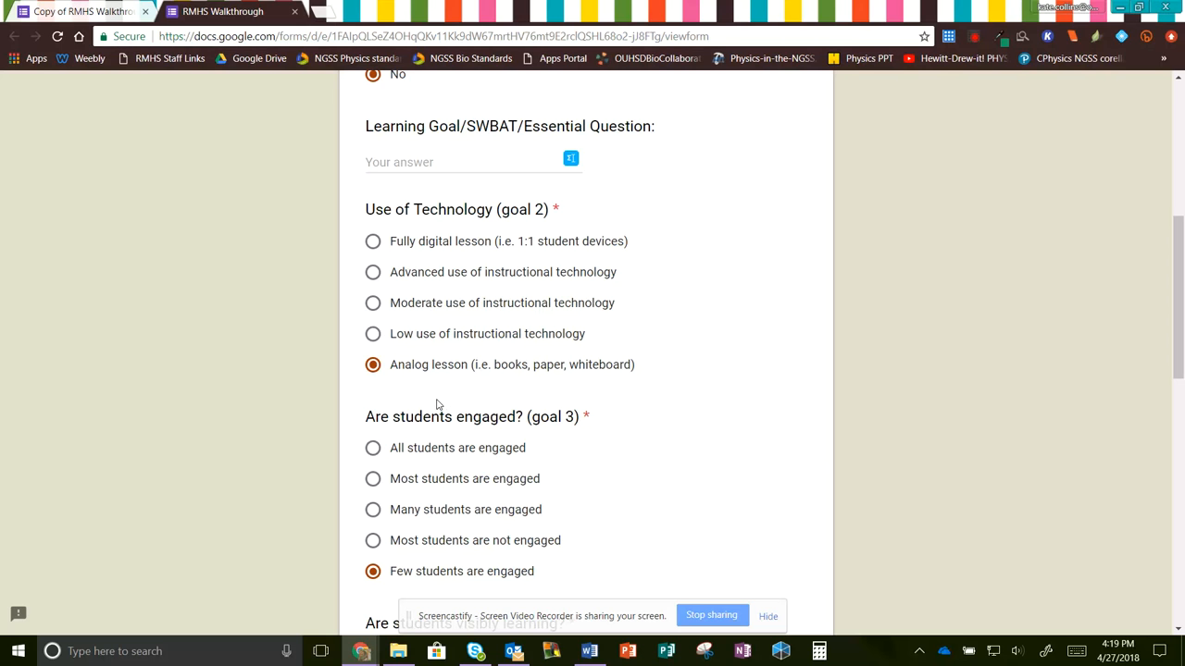
scroll(438, 404, up, 1)
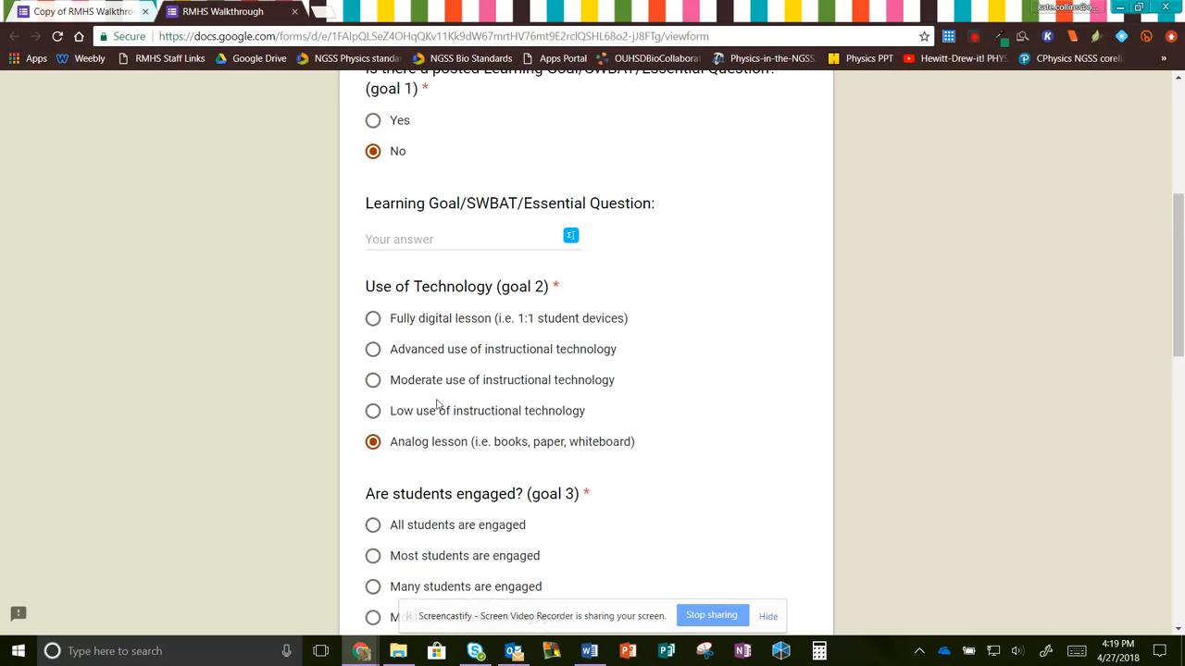
scroll(428, 384, up, 2)
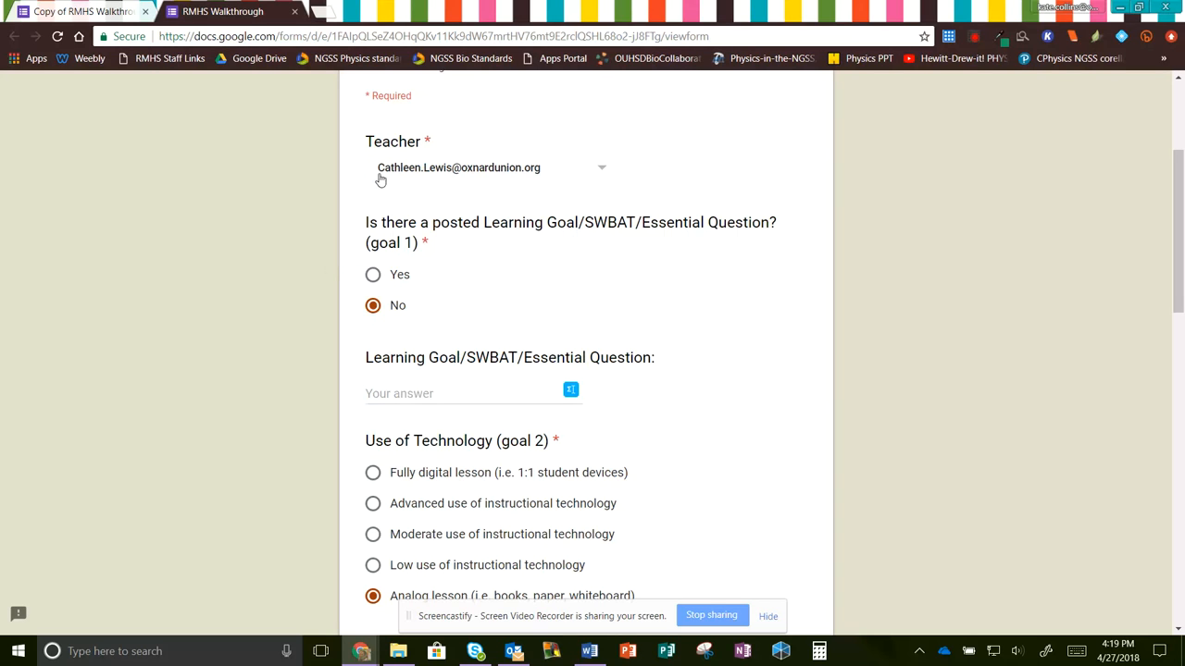
scroll(647, 349, up, 1)
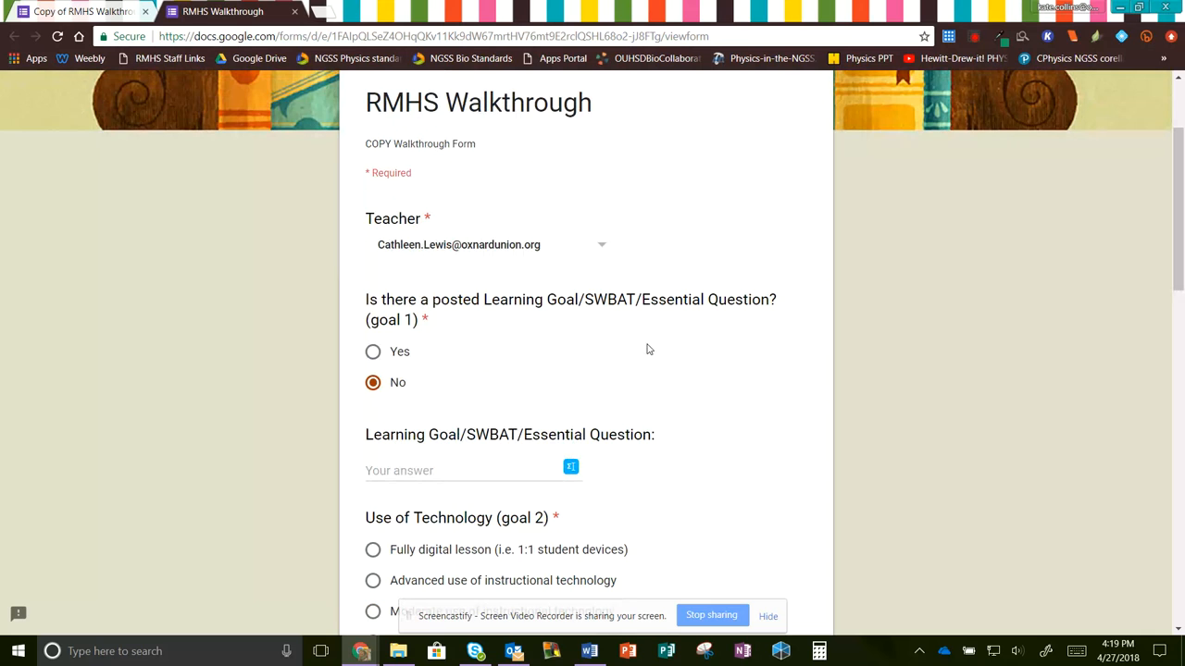